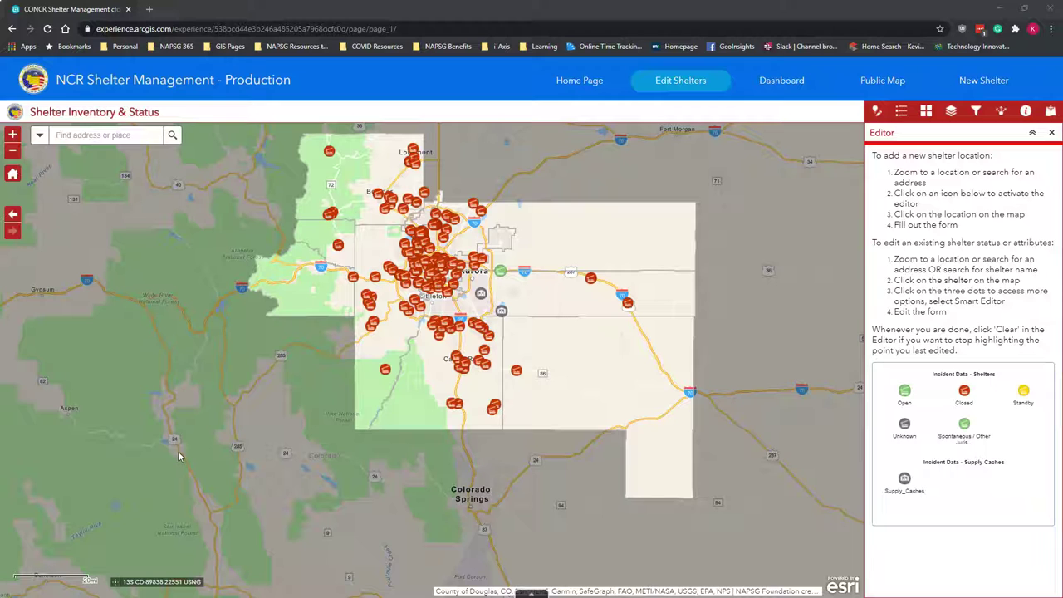
Show the shelter attribute table beneath the shelter inventory map on the Edit Shelters page
{"action": "left_click", "coordinate": [178, 455]}
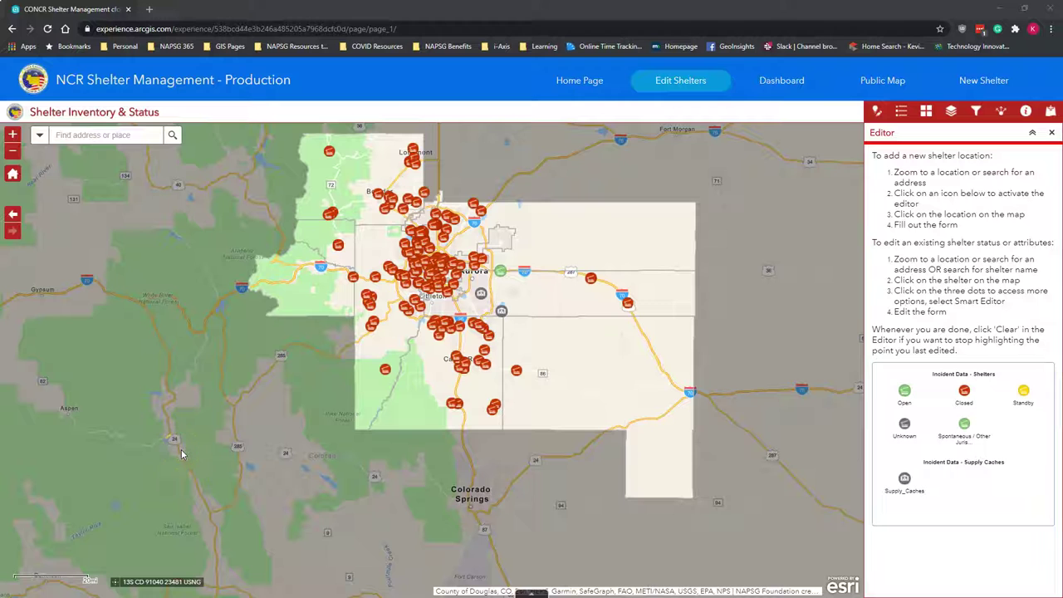
{"action": "left_click", "coordinate": [532, 594]}
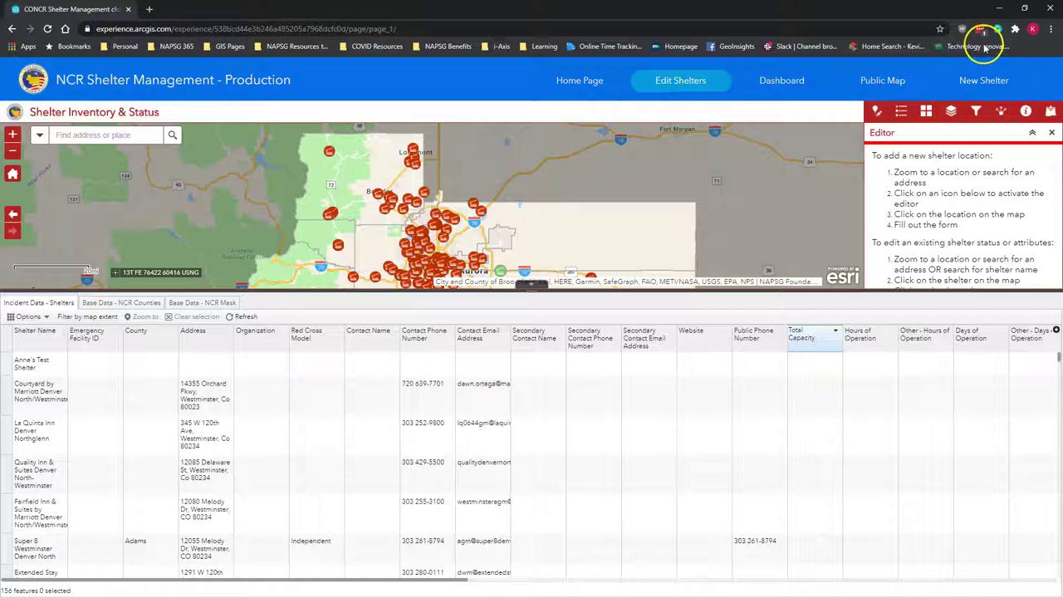
Put the browser in full screen and highlight the La Quinta Inn row in the shelter table
{"action": "left_click", "coordinate": [1050, 28]}
{"action": "left_click", "coordinate": [1048, 131]}
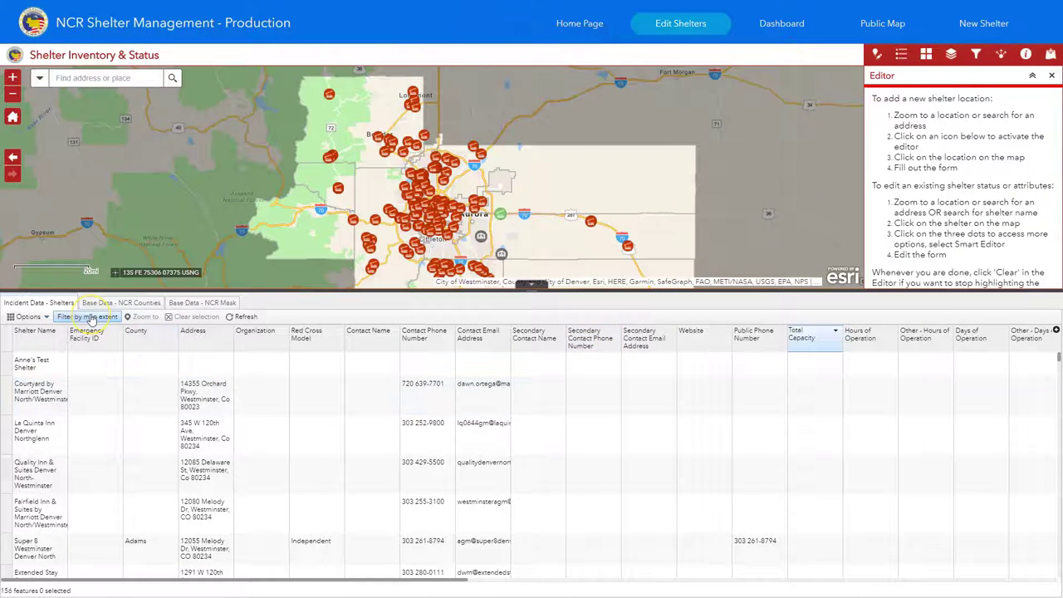
{"action": "left_click", "coordinate": [434, 219]}
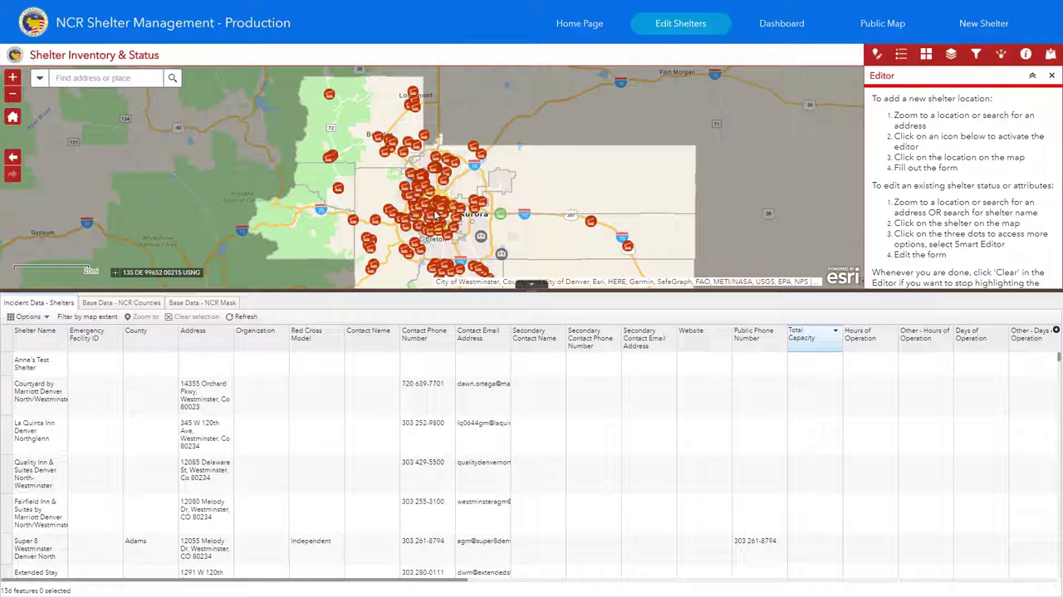
{"action": "left_click", "coordinate": [636, 185]}
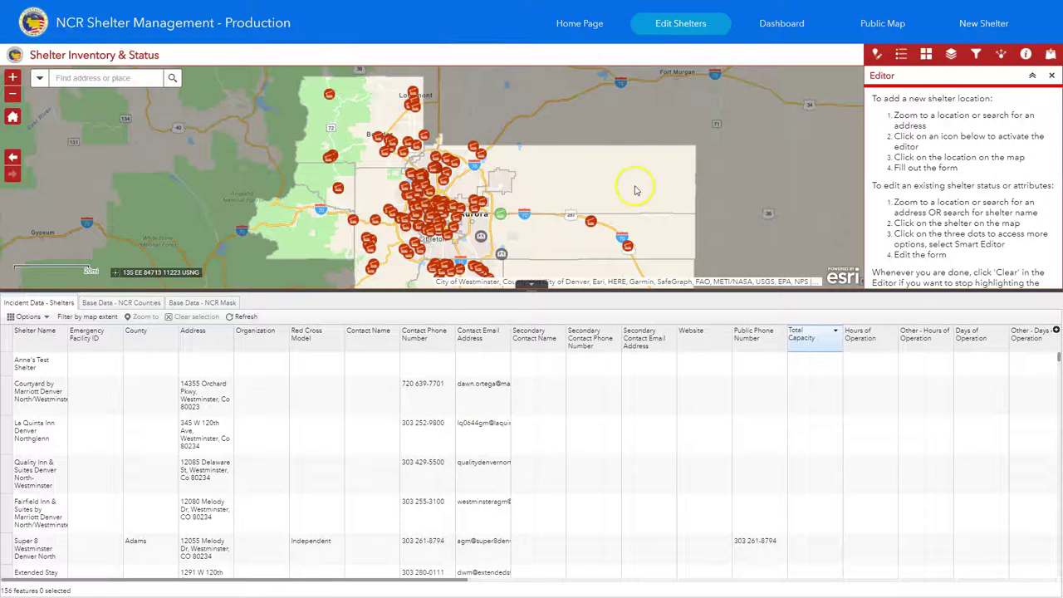
{"action": "left_click", "coordinate": [487, 424]}
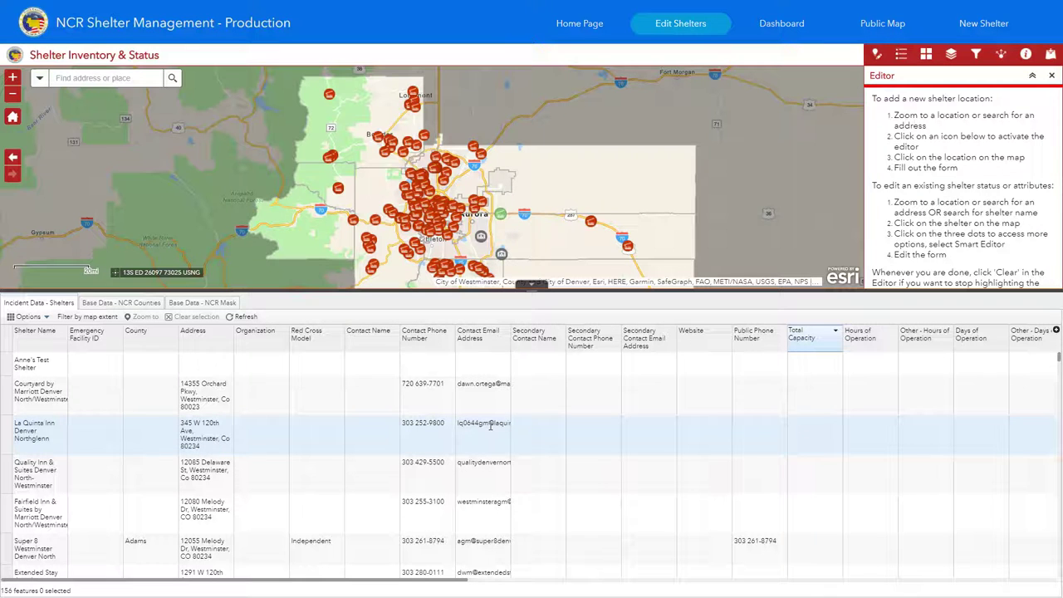
Filter the table to the Boulder–Longmont map extent and view Total Capacity statistics (sum 3,441, max 800)
{"action": "left_click", "coordinate": [76, 316]}
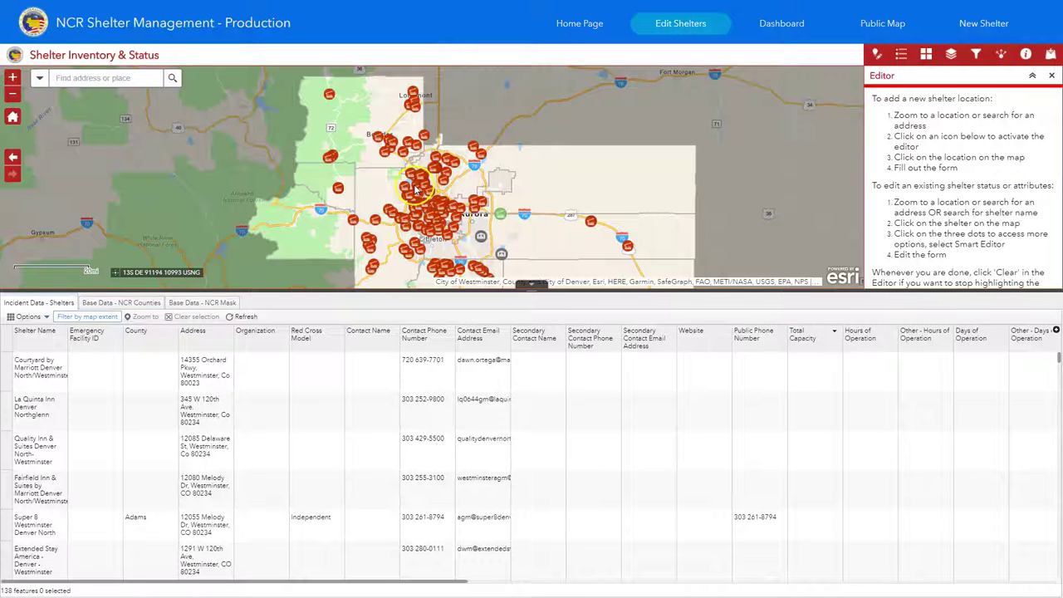
{"action": "scroll", "coordinate": [418, 197], "scroll_direction": "up", "scroll_amount": 2}
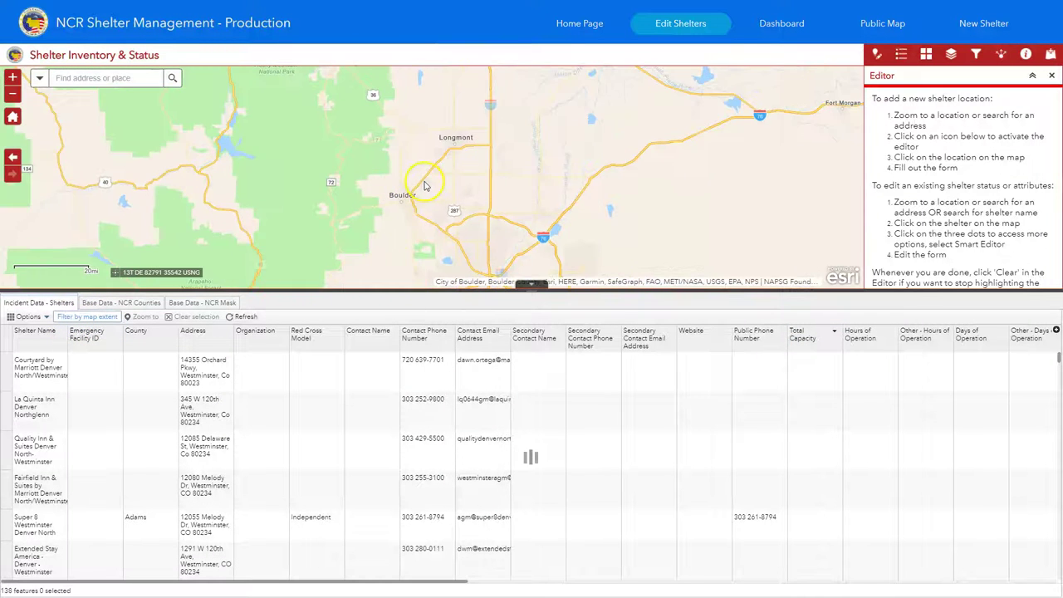
{"action": "left_click_drag", "start_coordinate": [418, 198], "coordinate": [446, 231]}
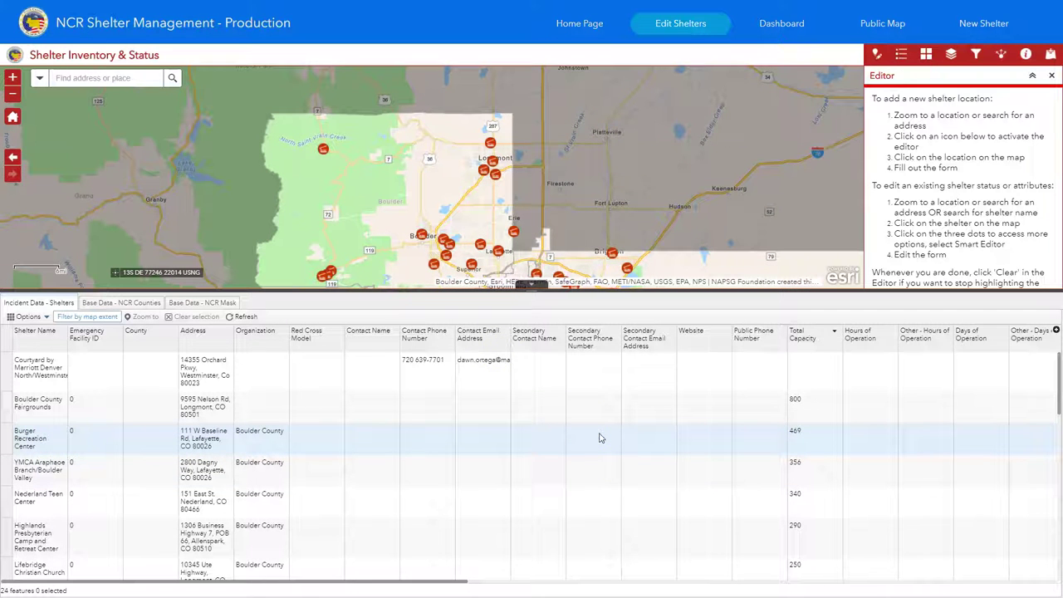
{"action": "left_click", "coordinate": [823, 335]}
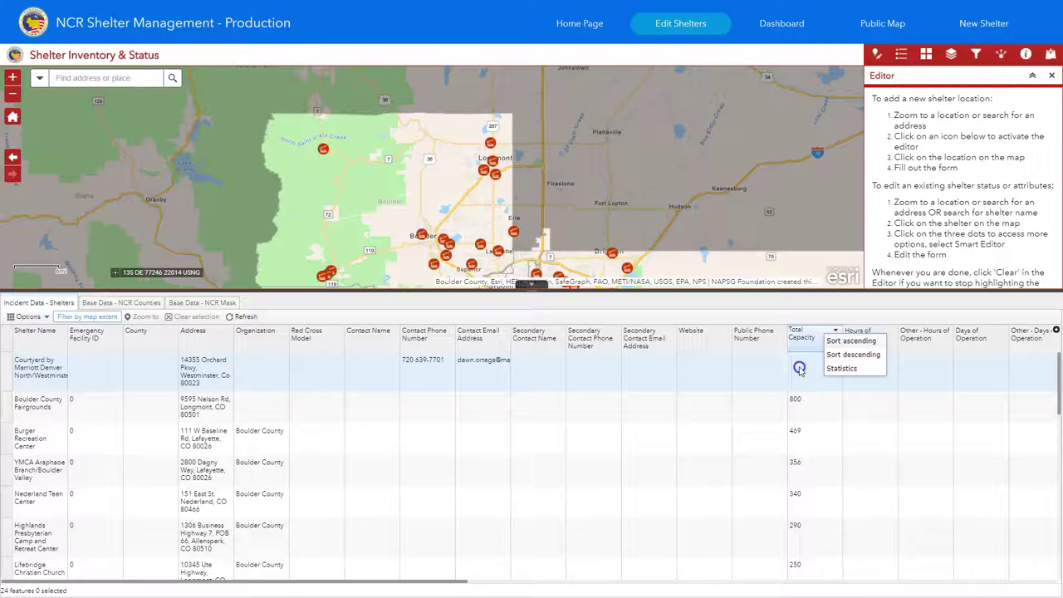
{"action": "left_click", "coordinate": [841, 370]}
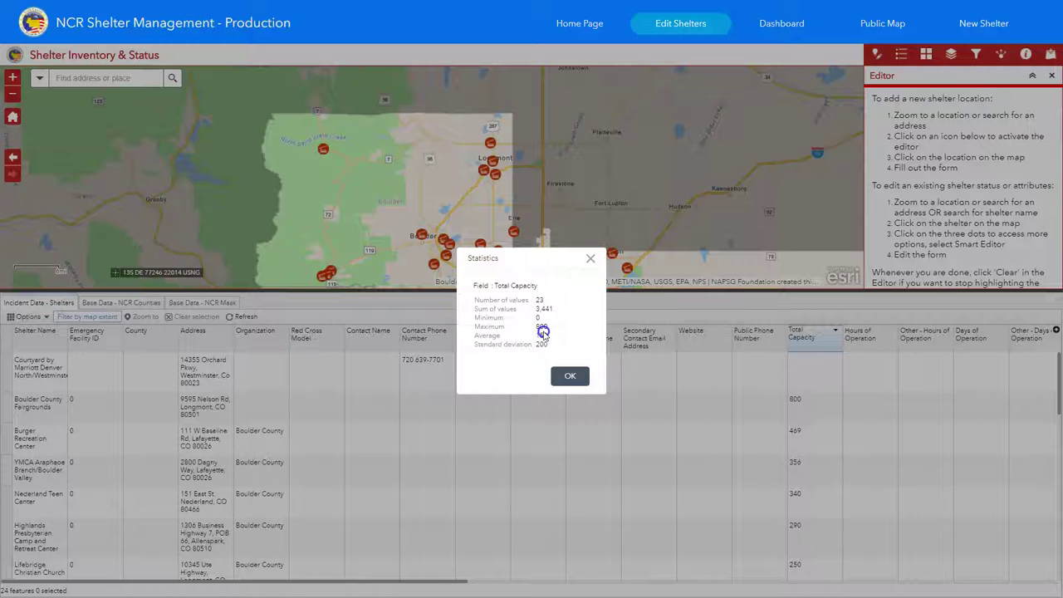
Turn off the map-extent filter and review Total Capacity statistics across all 156 shelters
{"action": "left_click", "coordinate": [567, 376]}
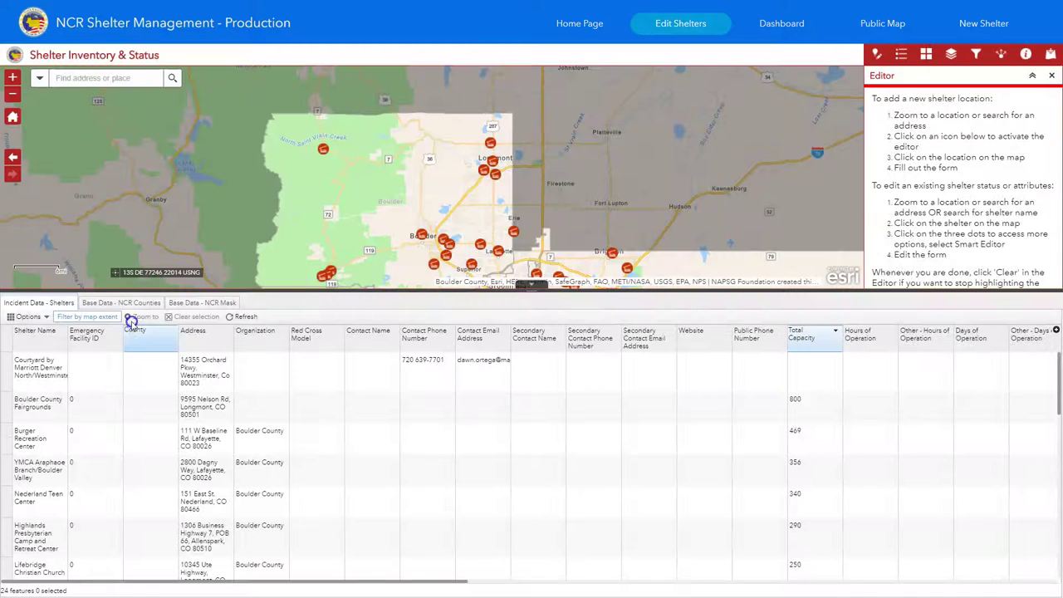
{"action": "left_click", "coordinate": [97, 316]}
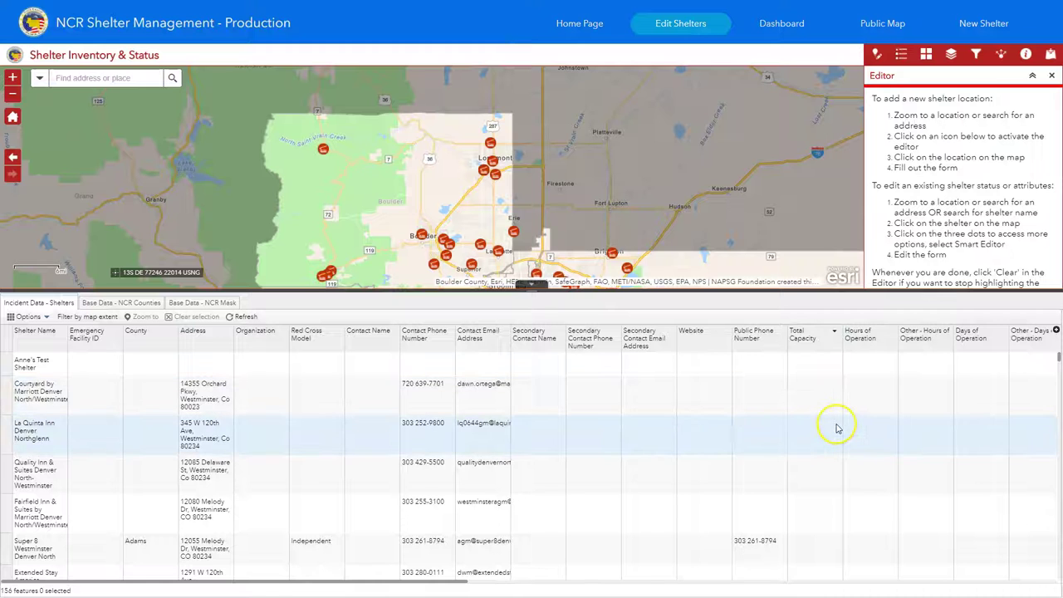
{"action": "scroll", "coordinate": [824, 427], "scroll_direction": "down", "scroll_amount": 1}
{"action": "scroll", "coordinate": [824, 428], "scroll_direction": "down", "scroll_amount": 15}
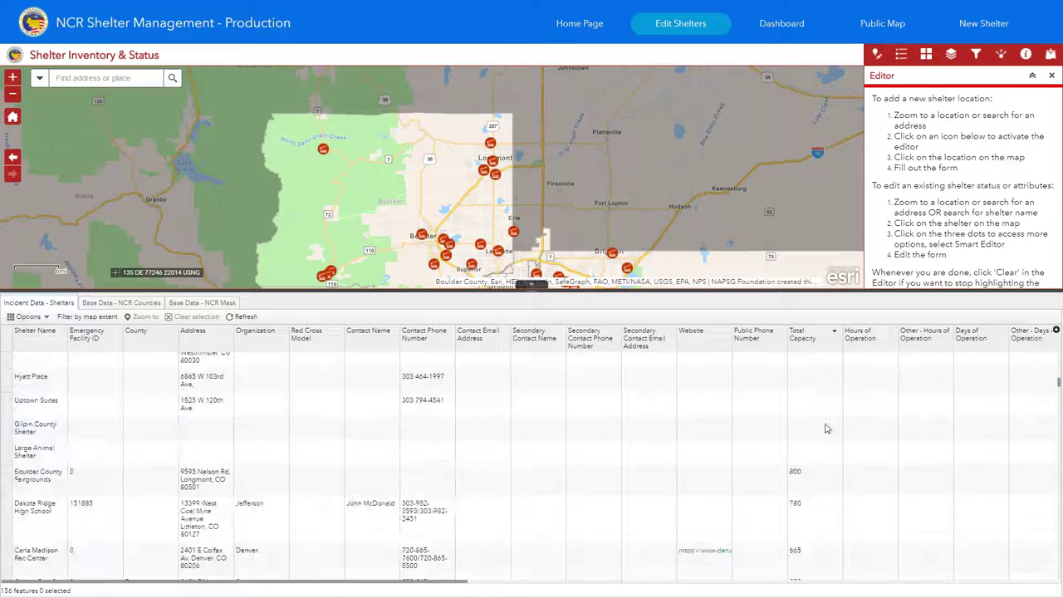
{"action": "left_click", "coordinate": [818, 431]}
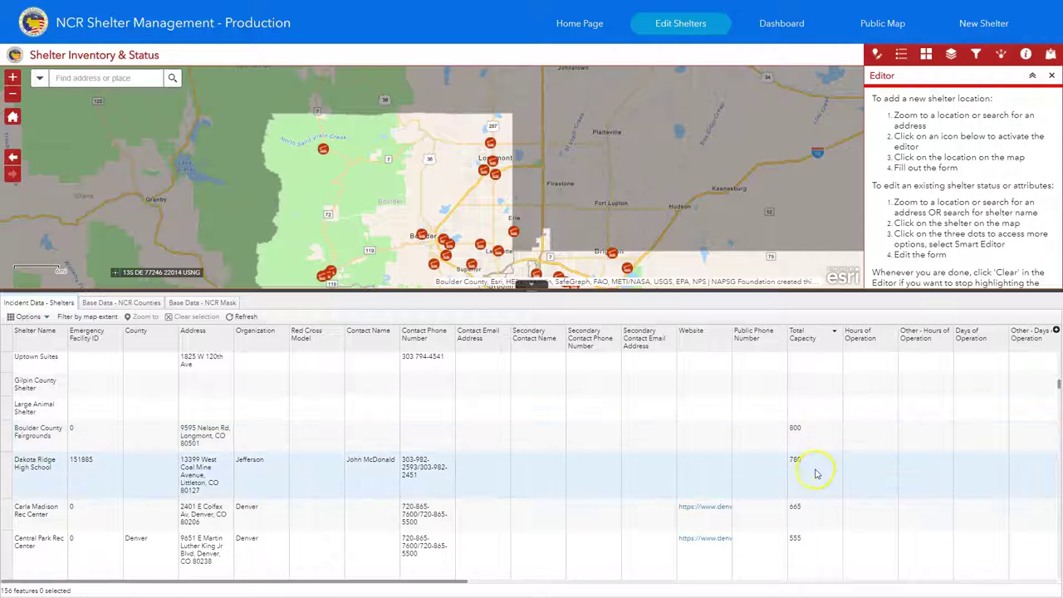
{"action": "left_click", "coordinate": [817, 334]}
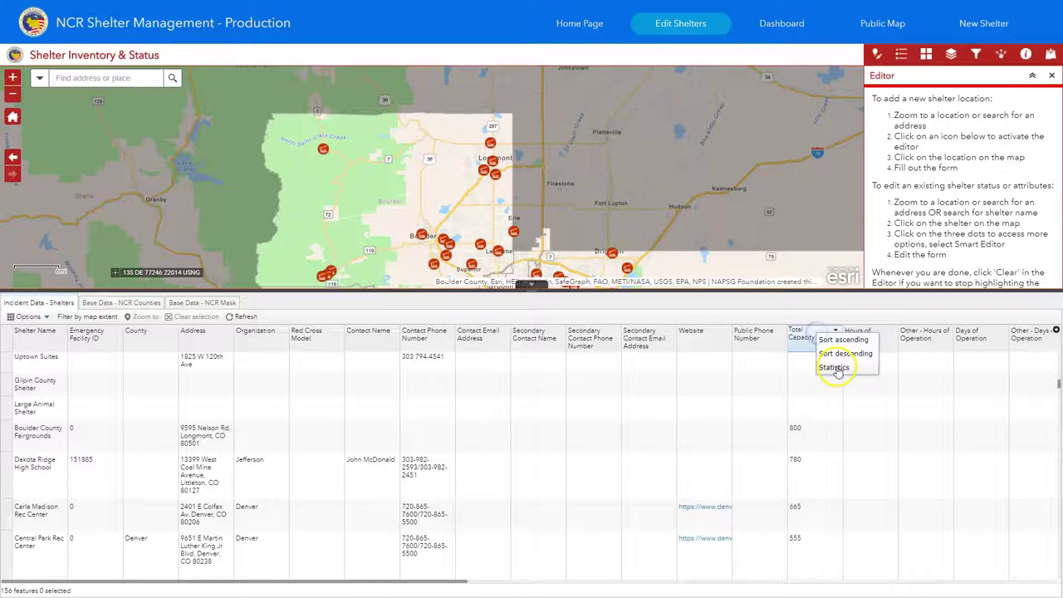
{"action": "left_click", "coordinate": [834, 367]}
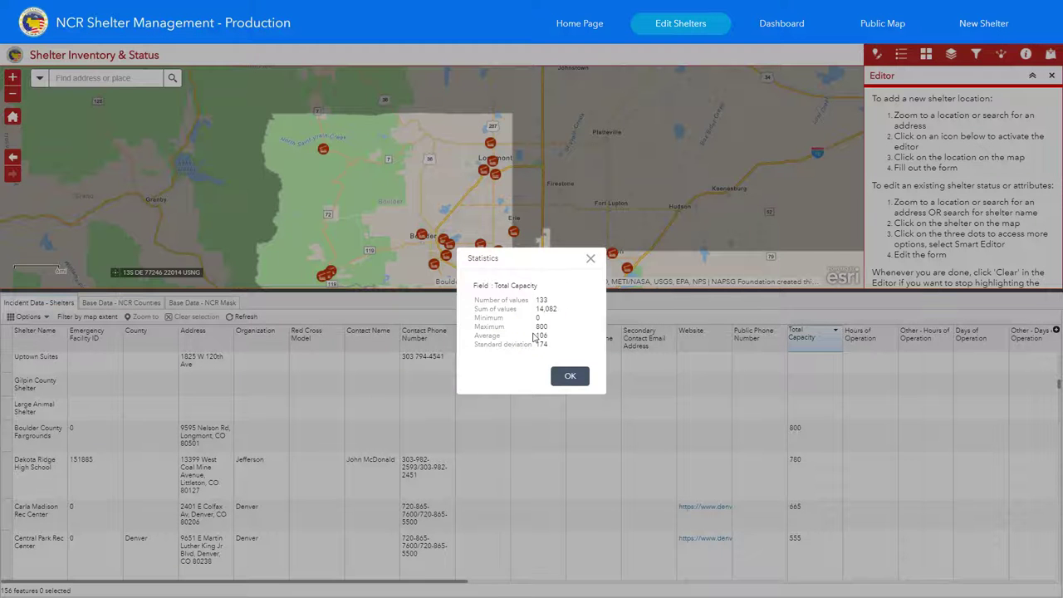
{"action": "left_click", "coordinate": [575, 378]}
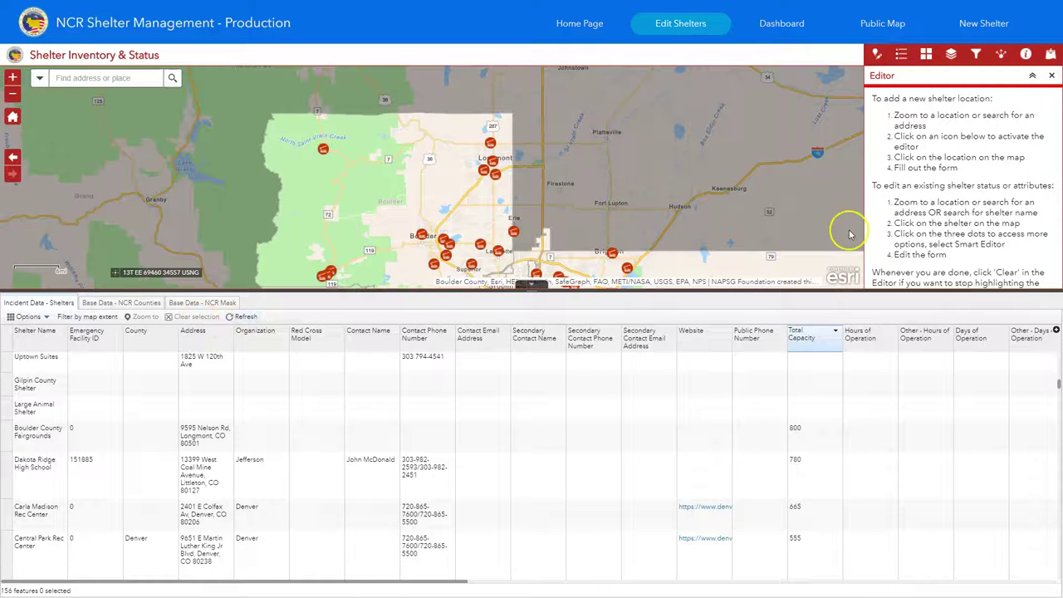
Open the preset shelter filters and filter shelters to Adams County, resizing the table to check results
{"action": "left_click_drag", "start_coordinate": [527, 294], "coordinate": [527, 498]}
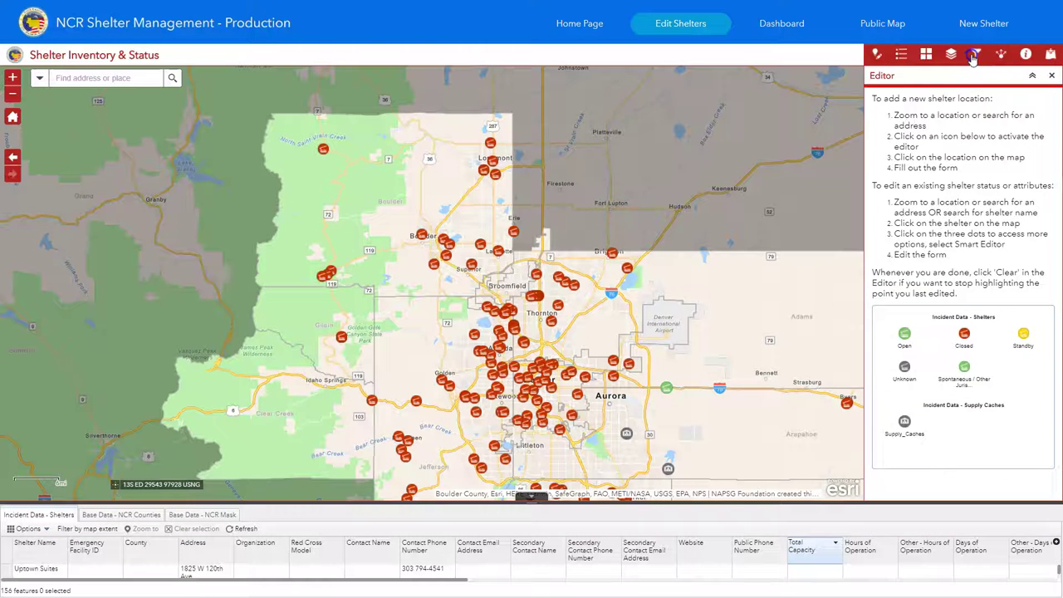
{"action": "left_click", "coordinate": [975, 53]}
{"action": "left_click_drag", "start_coordinate": [682, 397], "coordinate": [571, 300]}
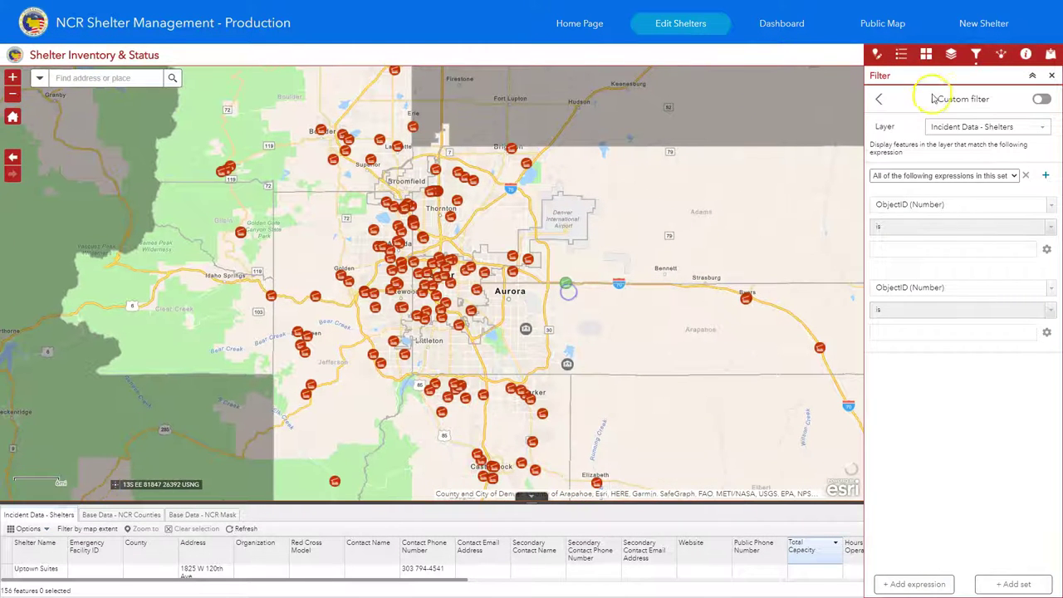
{"action": "left_click", "coordinate": [878, 99]}
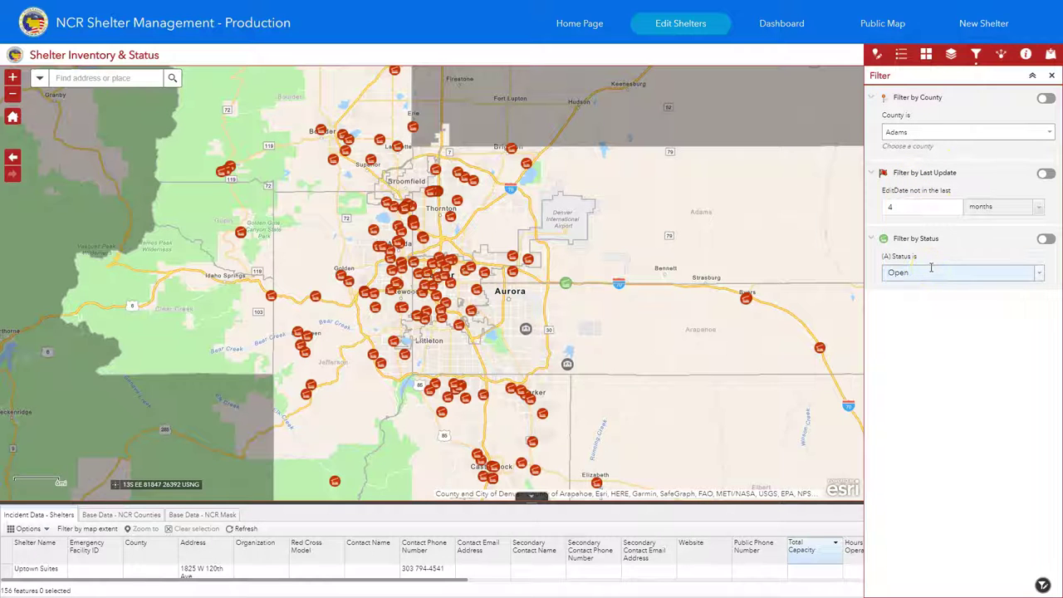
{"action": "left_click", "coordinate": [1046, 98]}
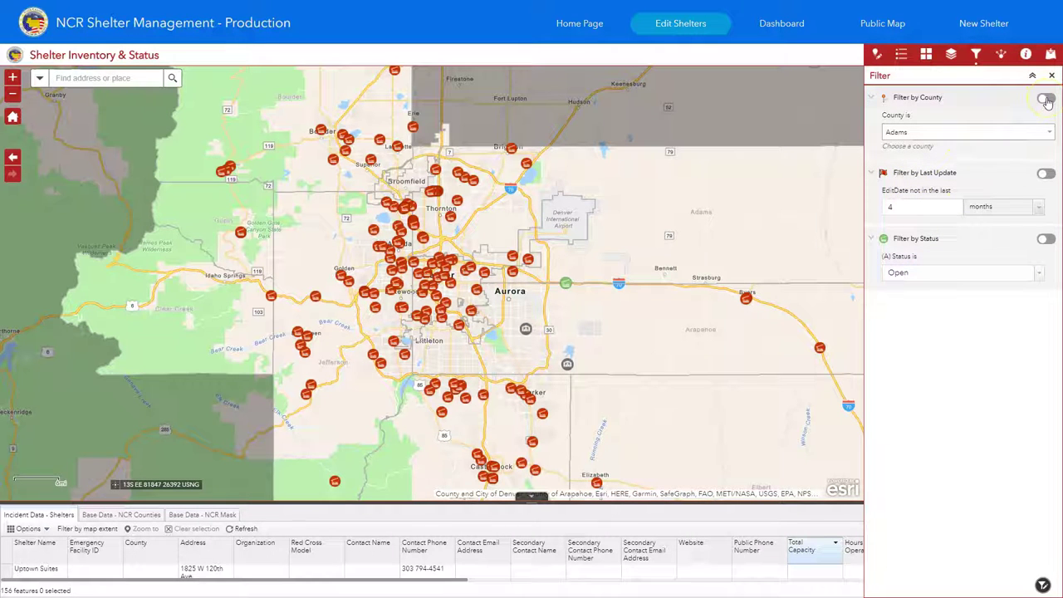
{"action": "left_click_drag", "start_coordinate": [529, 501], "coordinate": [530, 189]}
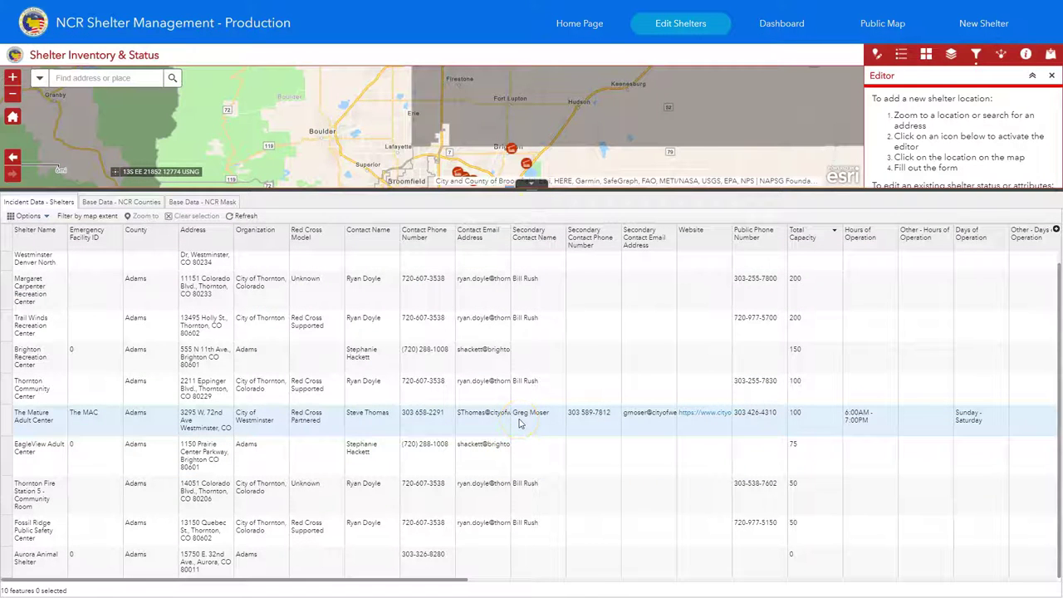
{"action": "left_click", "coordinate": [534, 186]}
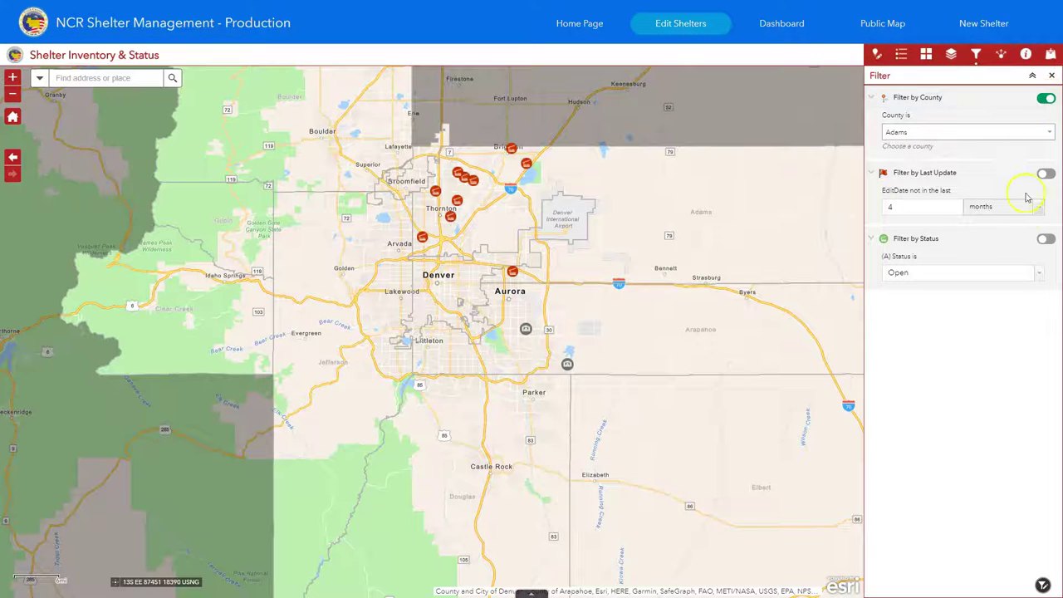
Toggle the Status filter on and off, then turn off the Adams County filter
{"action": "left_click", "coordinate": [1045, 238]}
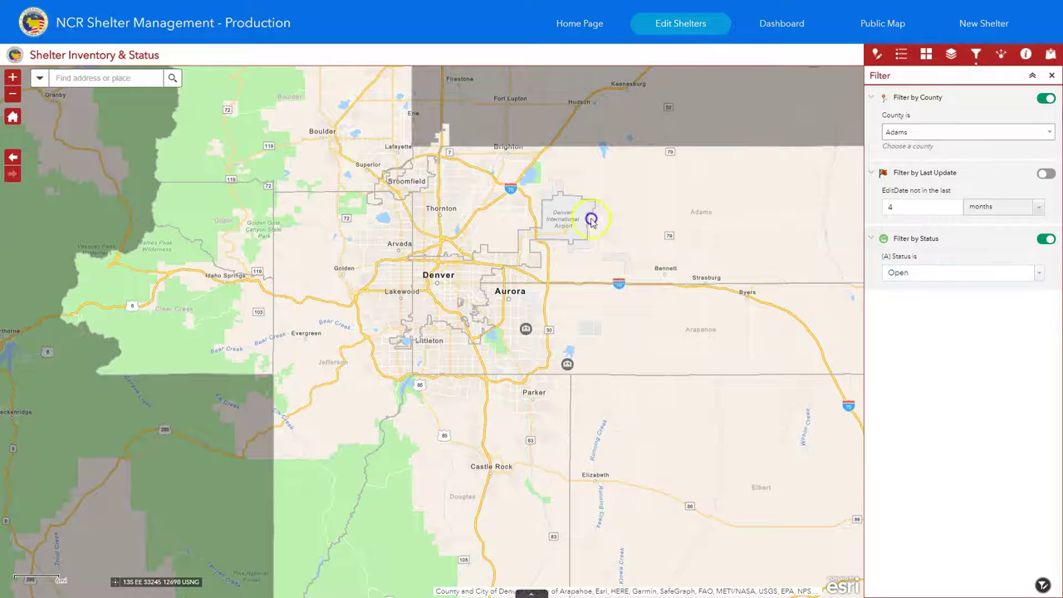
{"action": "left_click", "coordinate": [1045, 238]}
{"action": "left_click", "coordinate": [1044, 100]}
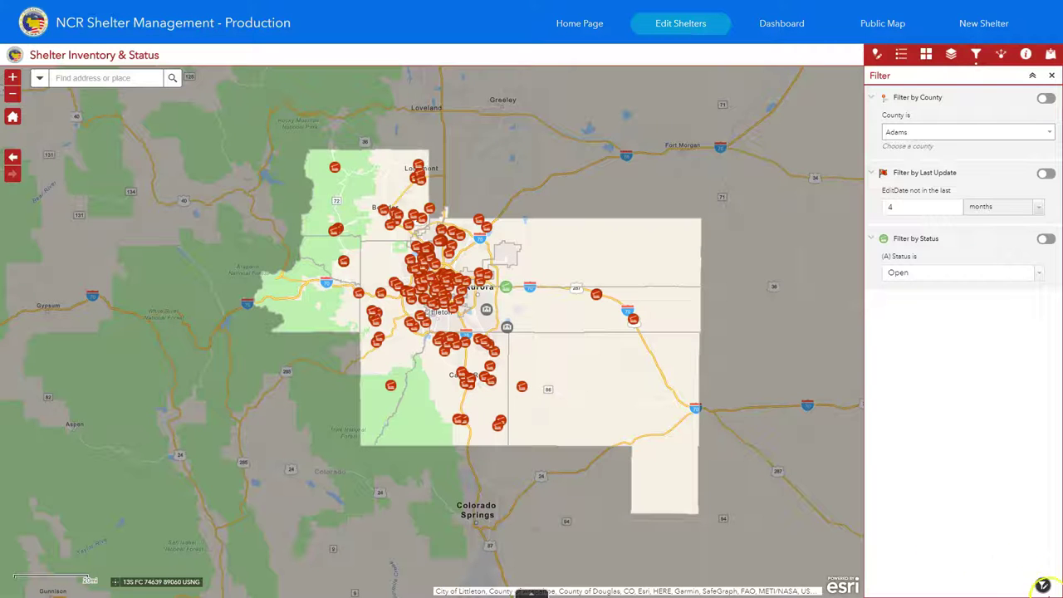
Start a custom filter on Incident Data - Shelters and remove the default ObjectID expression set
{"action": "left_click", "coordinate": [1044, 586]}
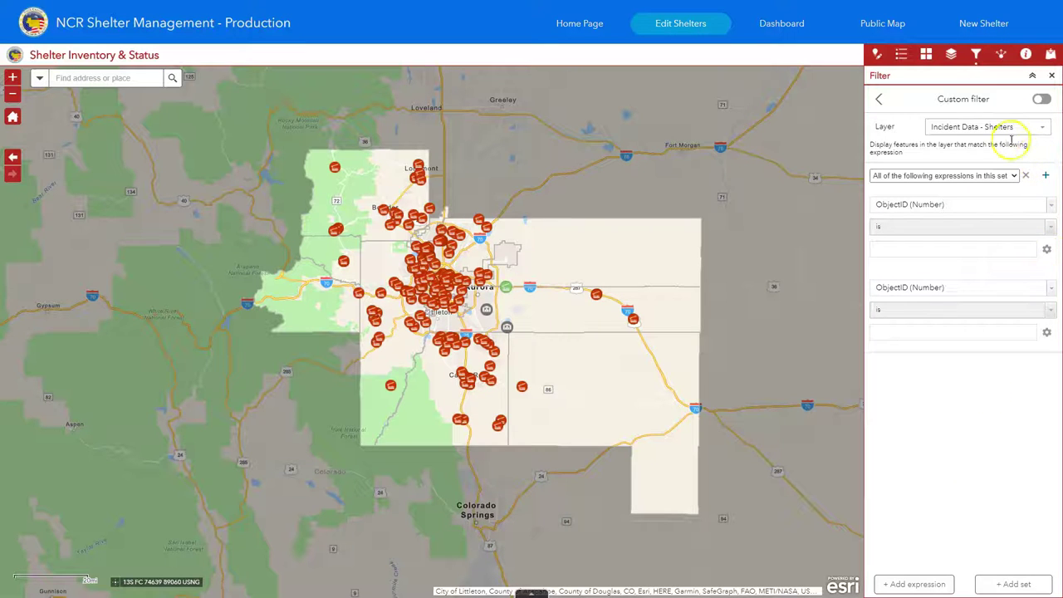
{"action": "left_click", "coordinate": [1040, 99]}
{"action": "left_click", "coordinate": [966, 128]}
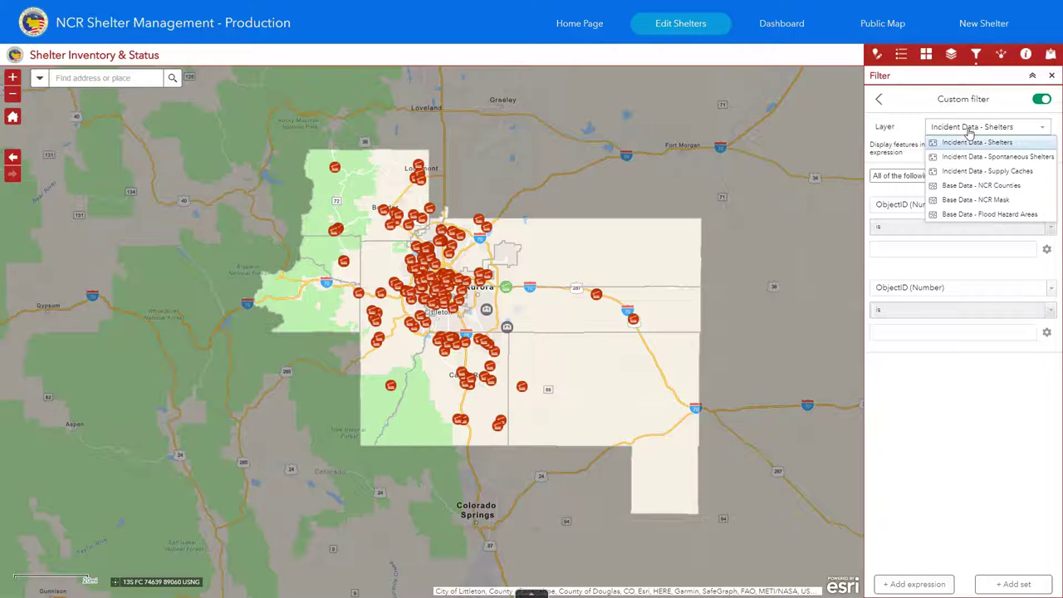
{"action": "left_click", "coordinate": [967, 143]}
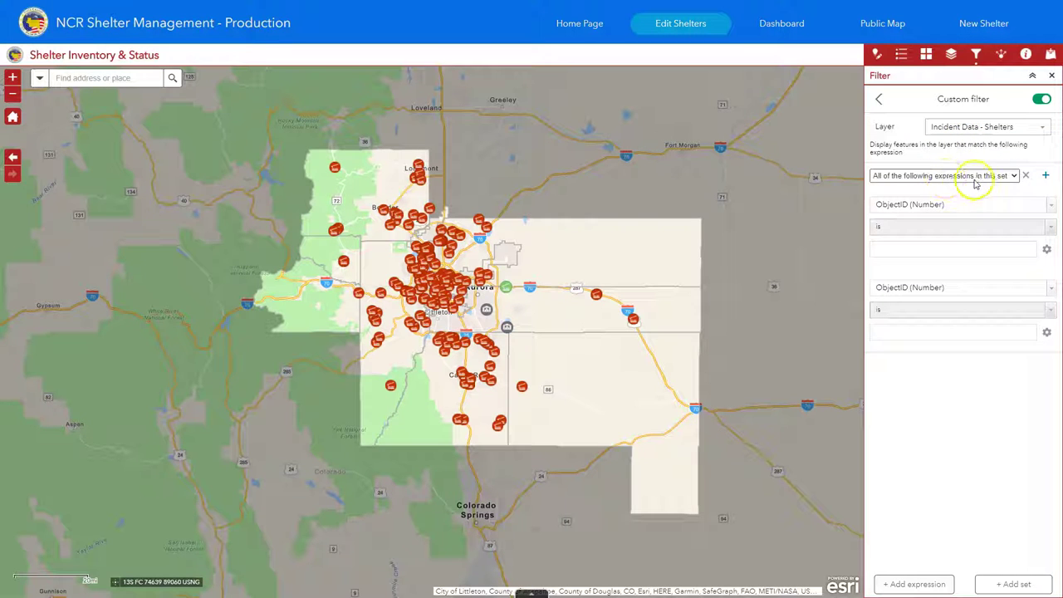
{"action": "left_click", "coordinate": [1027, 176]}
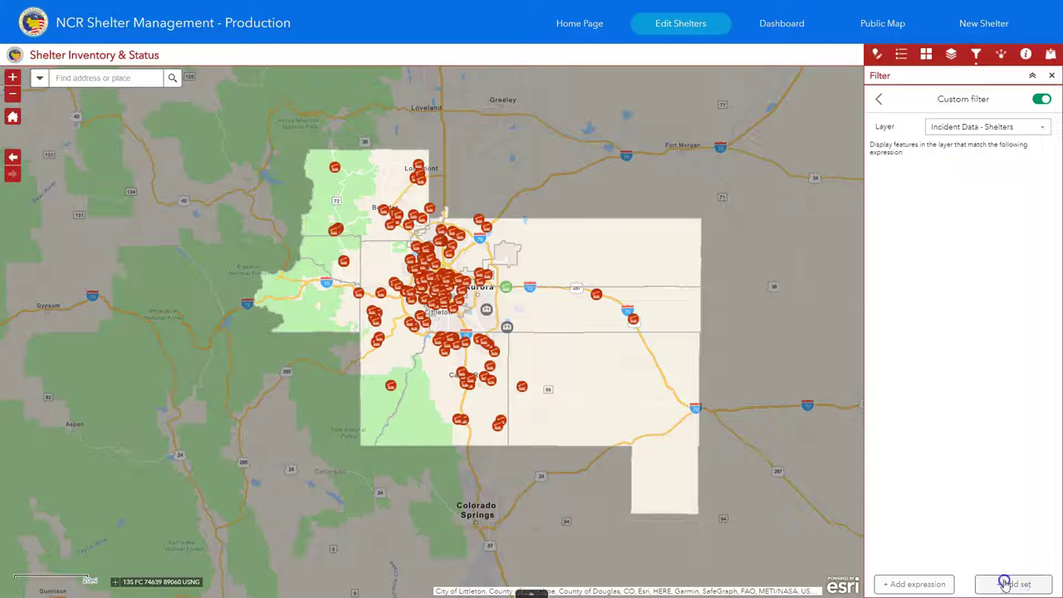
Add the expression Total Capacity is at least 50
{"action": "left_click", "coordinate": [912, 585]}
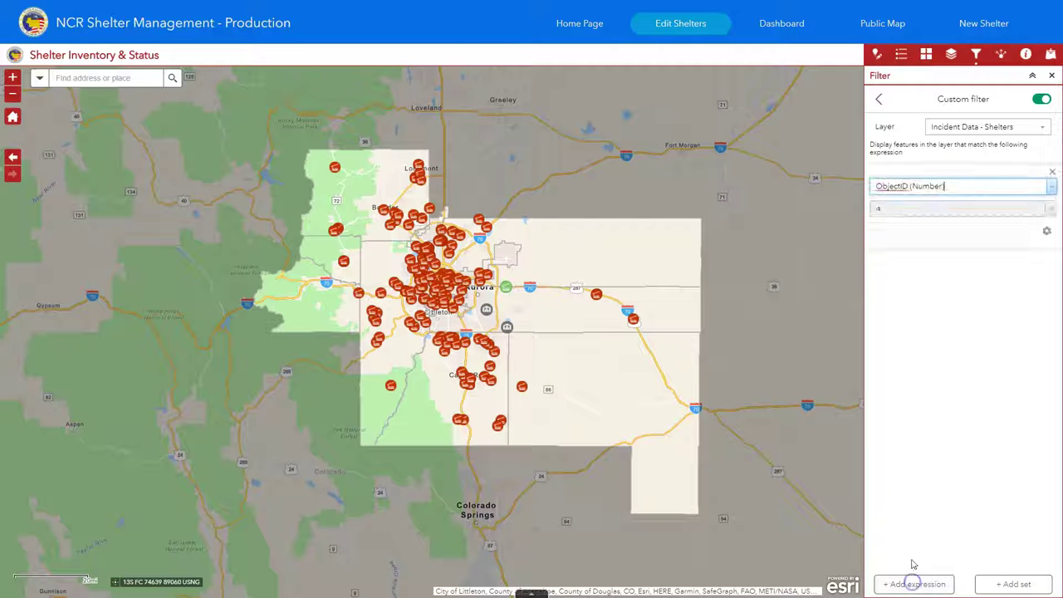
{"action": "left_click", "coordinate": [1051, 188]}
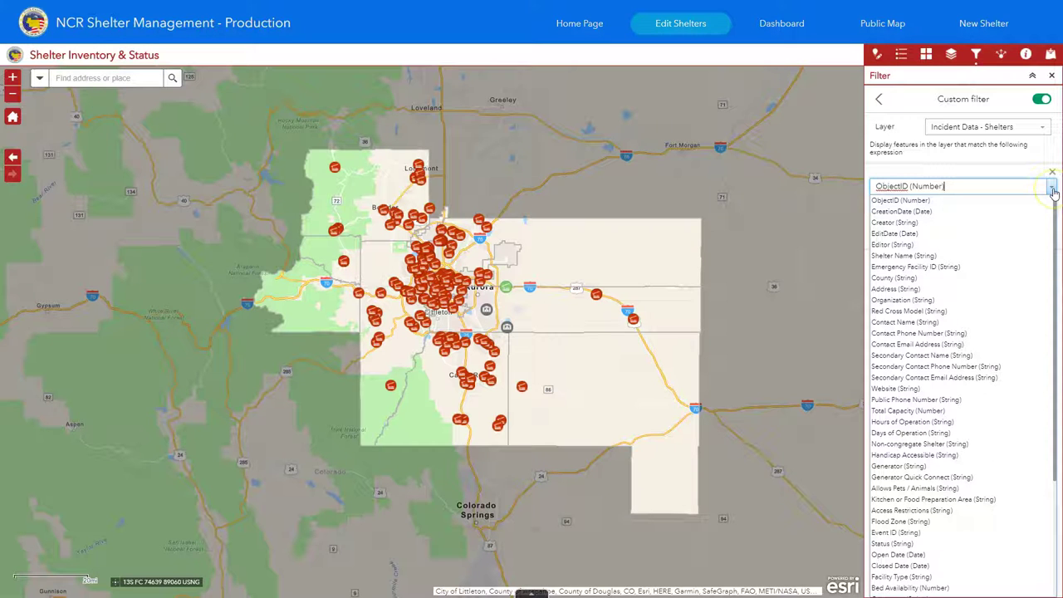
{"action": "left_click", "coordinate": [901, 413]}
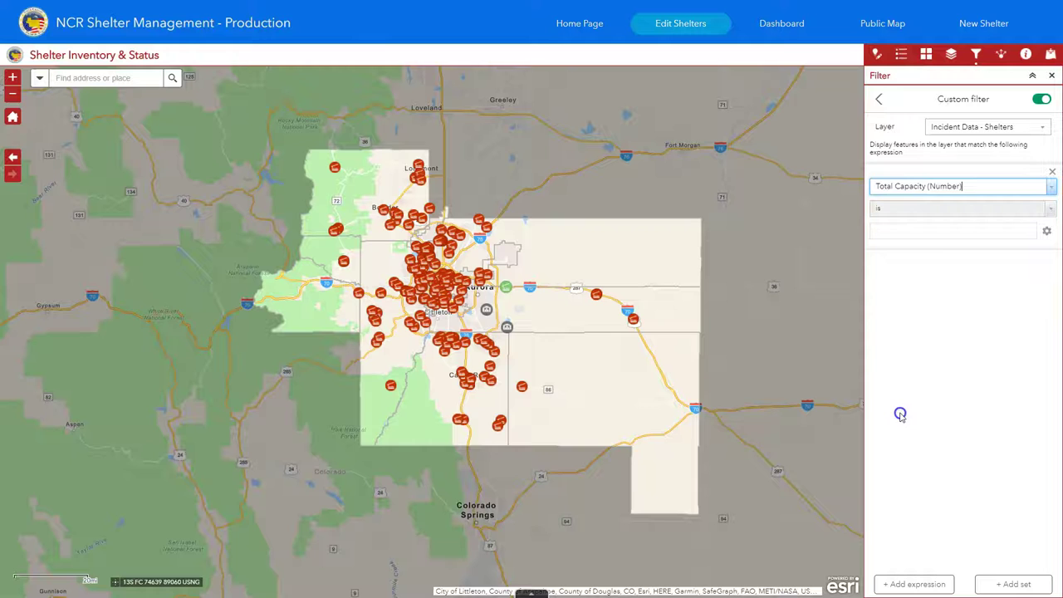
{"action": "left_click", "coordinate": [922, 211]}
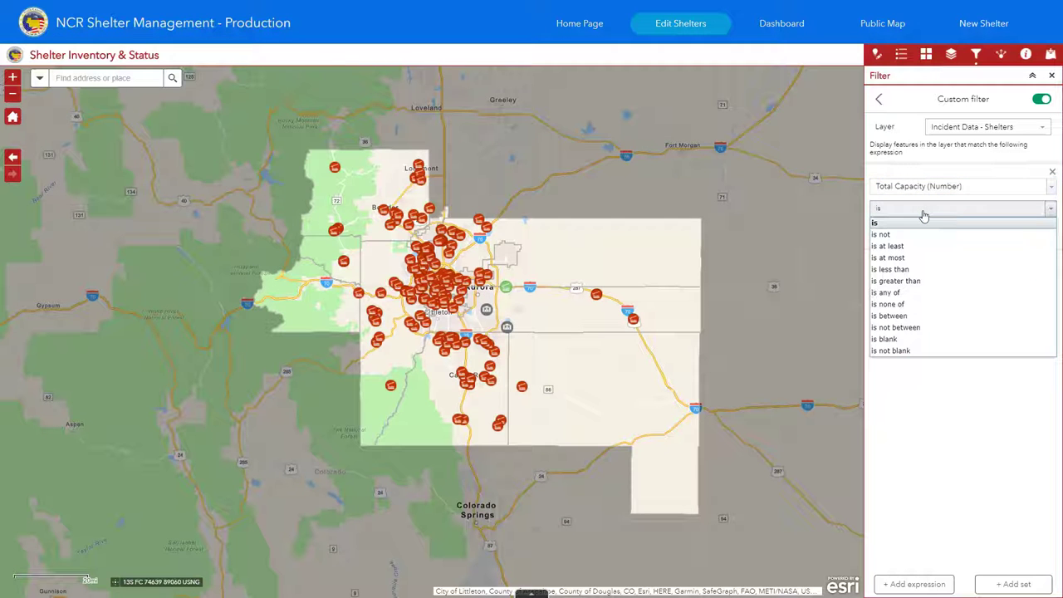
{"action": "left_click", "coordinate": [915, 254]}
{"action": "left_click", "coordinate": [911, 236]}
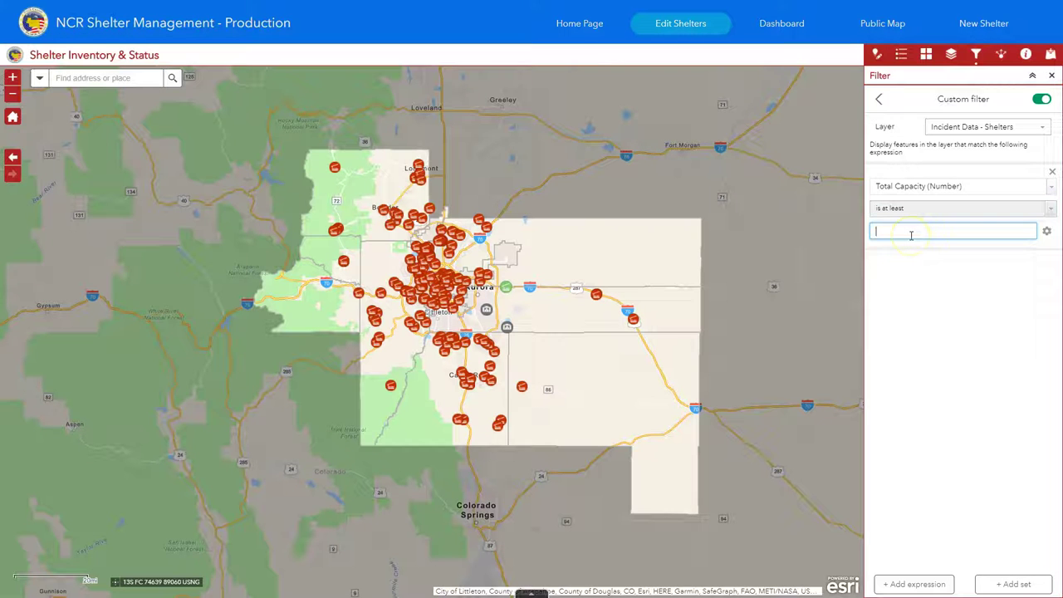
{"action": "left_click", "coordinate": [891, 264]}
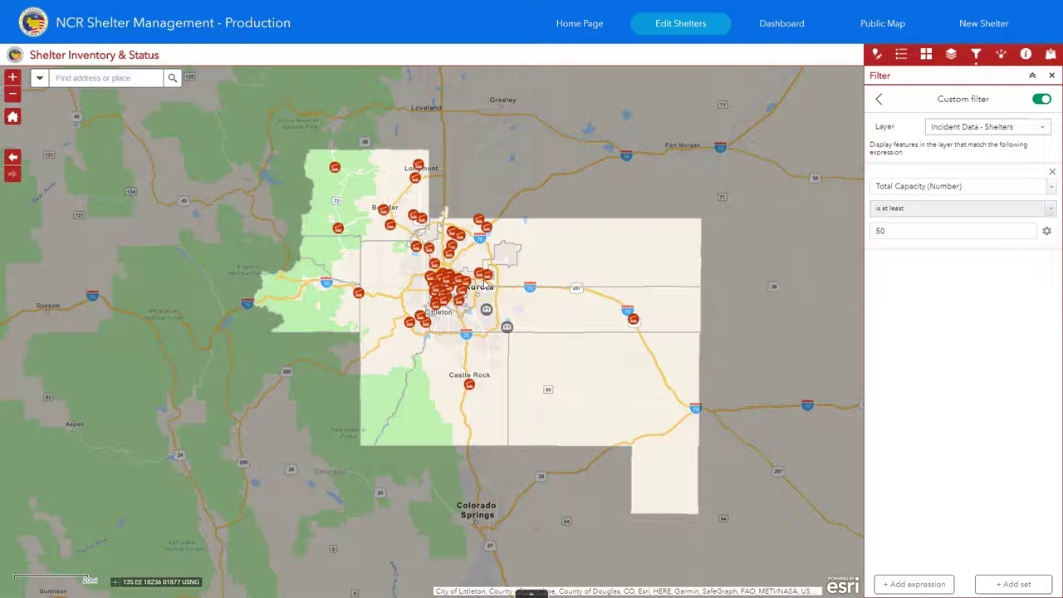
Toggle the custom capacity filter off and on to compare, keeping 'is at least', then switch it off
{"action": "left_click", "coordinate": [1042, 99]}
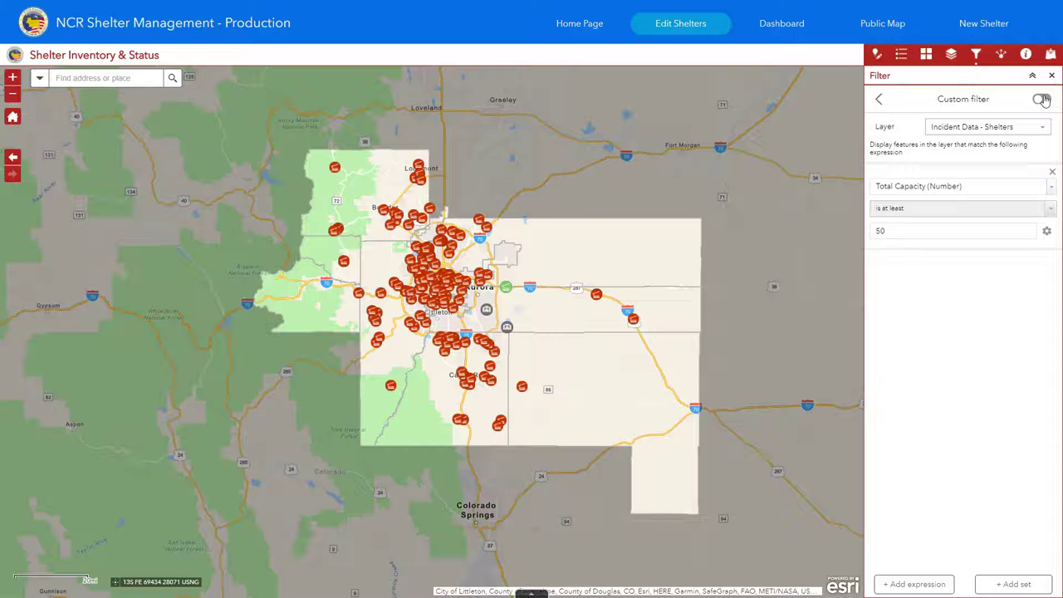
{"action": "left_click", "coordinate": [1044, 99]}
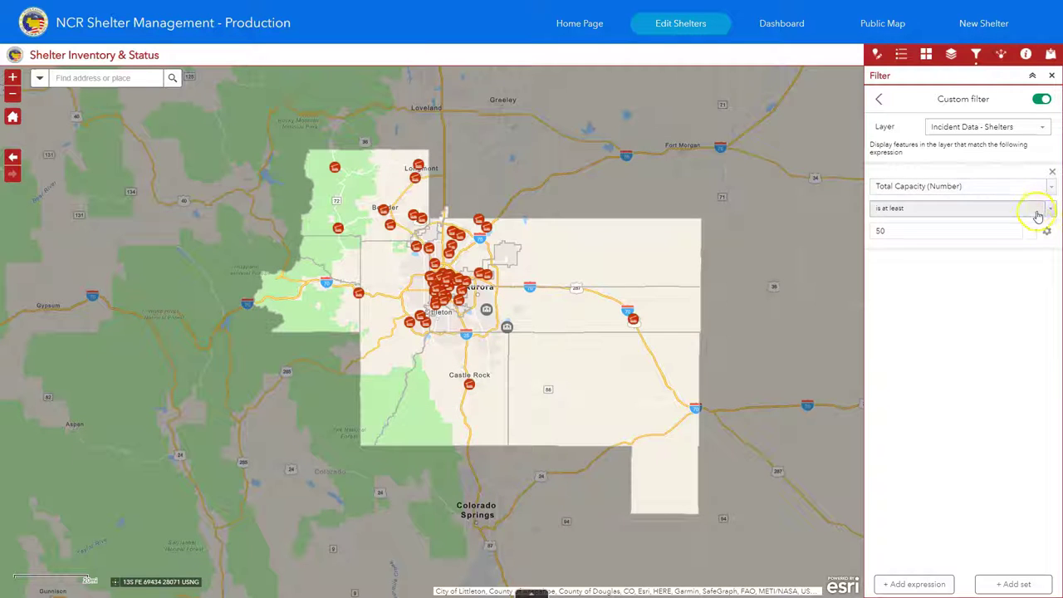
{"action": "left_click", "coordinate": [1049, 209]}
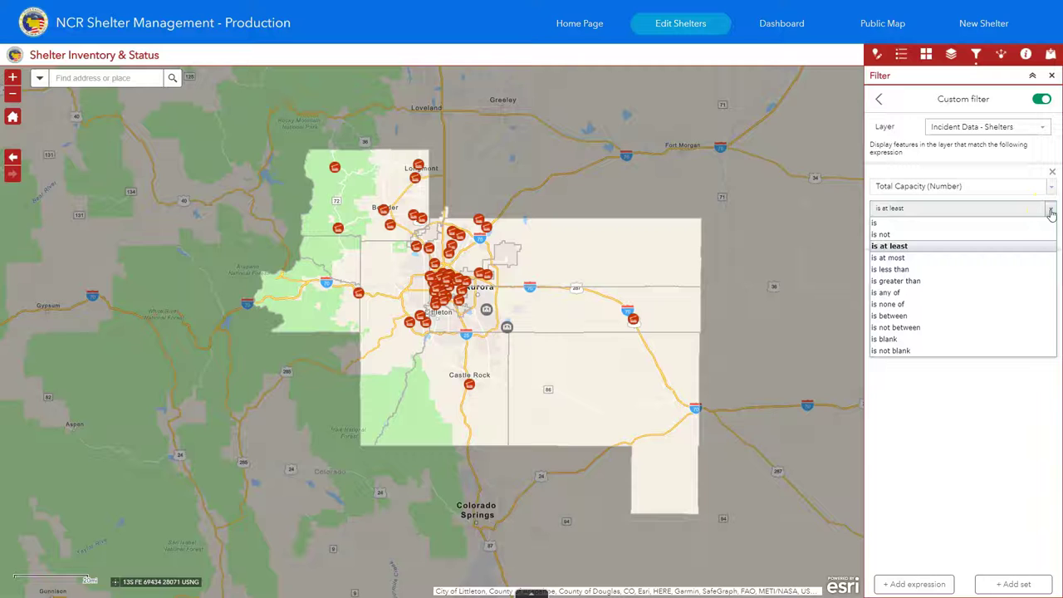
{"action": "left_click", "coordinate": [1049, 209]}
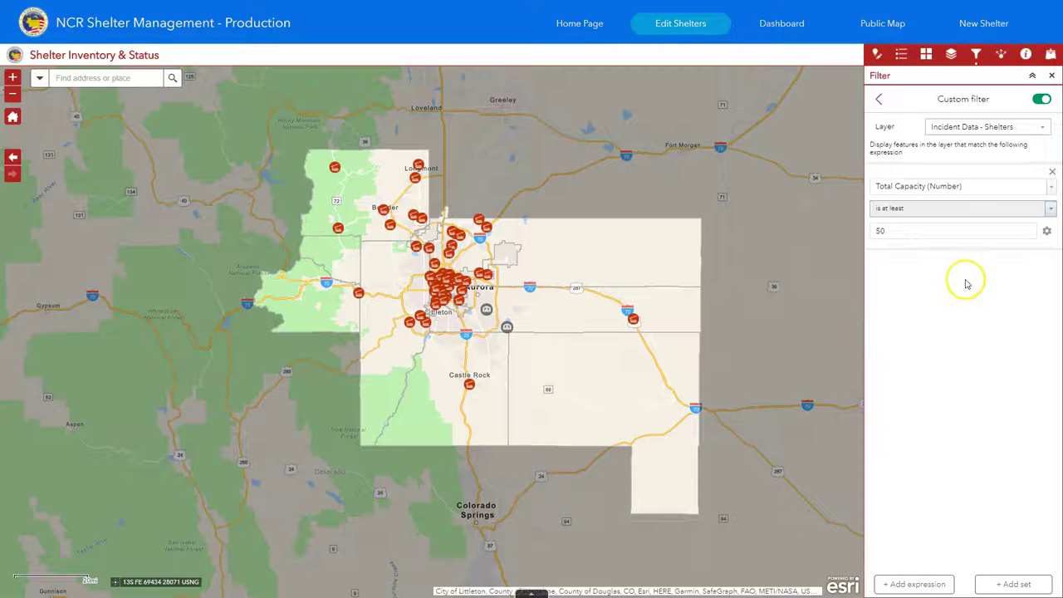
{"action": "left_click", "coordinate": [880, 101]}
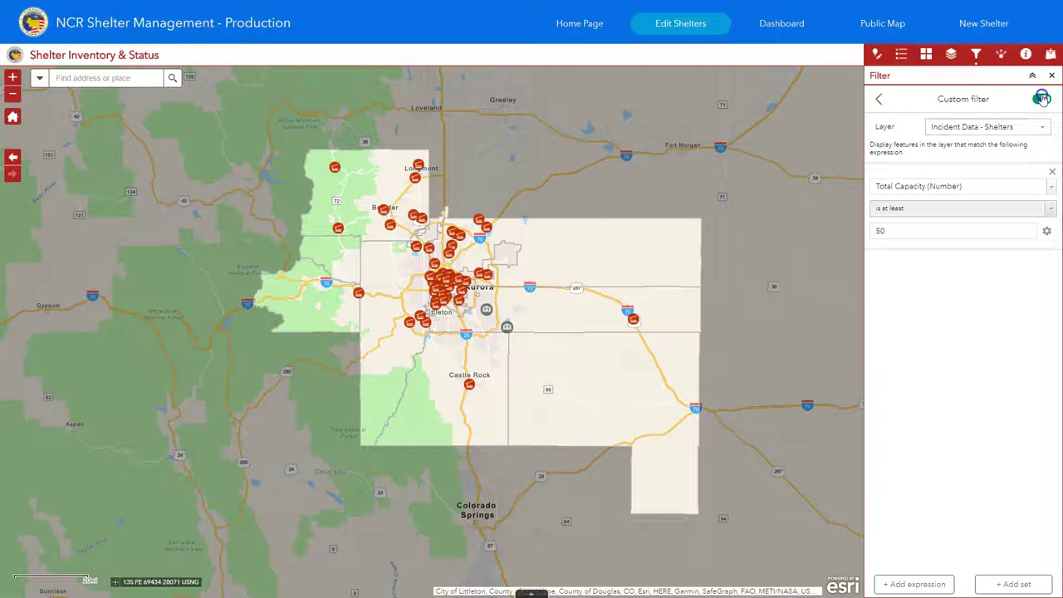
Return to the preset filters and open the Share panel with the app link and embed code
{"action": "left_click", "coordinate": [877, 99]}
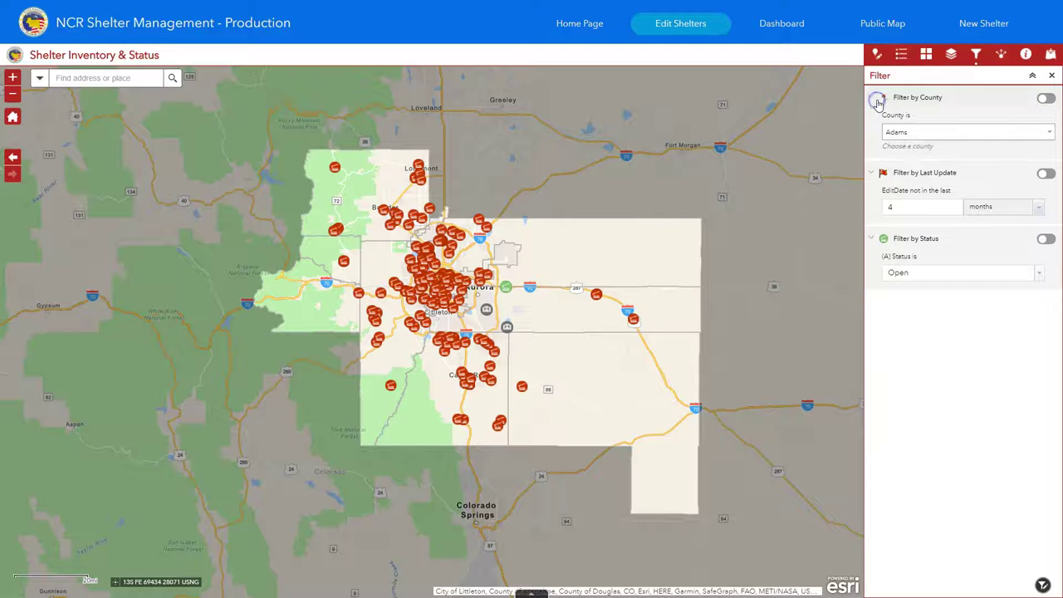
{"action": "left_click", "coordinate": [1002, 58]}
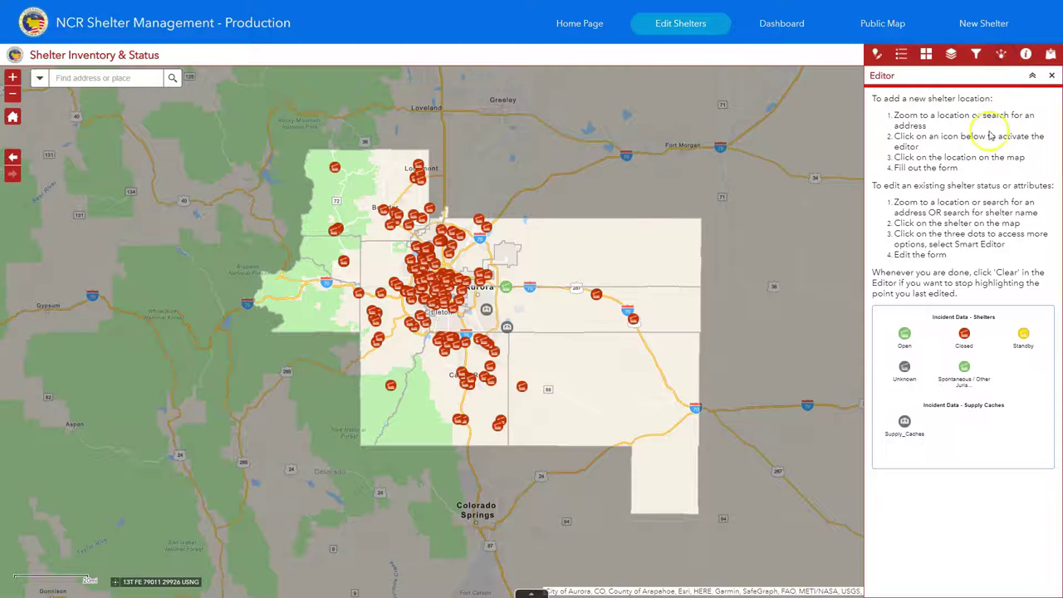
{"action": "left_click", "coordinate": [1002, 56]}
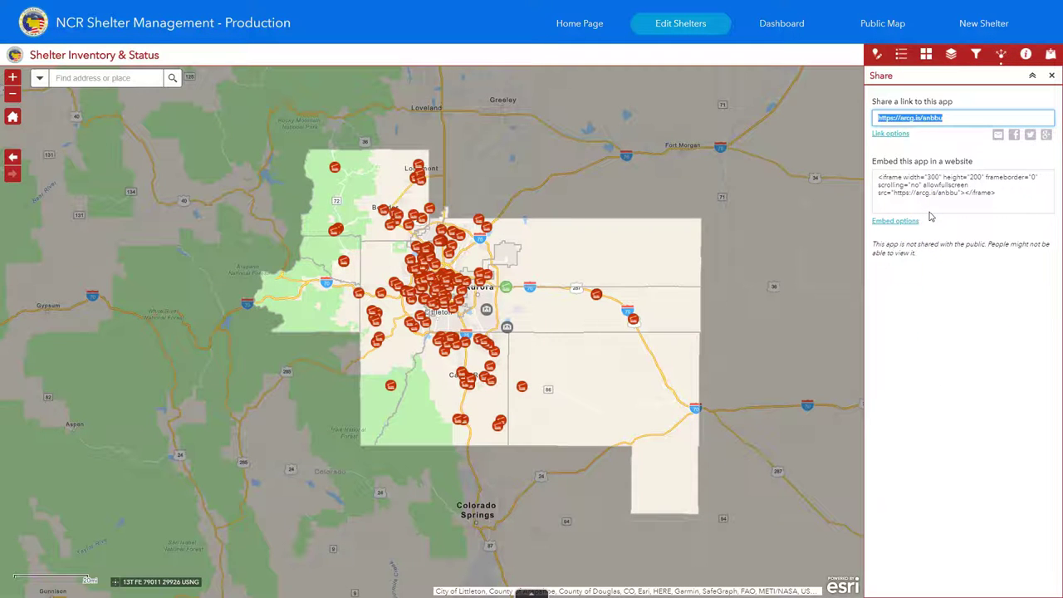
Select the app share link and set its parameter to 'Find the location or feature and zoom to it'
{"action": "left_click", "coordinate": [914, 121]}
{"action": "left_click", "coordinate": [903, 137]}
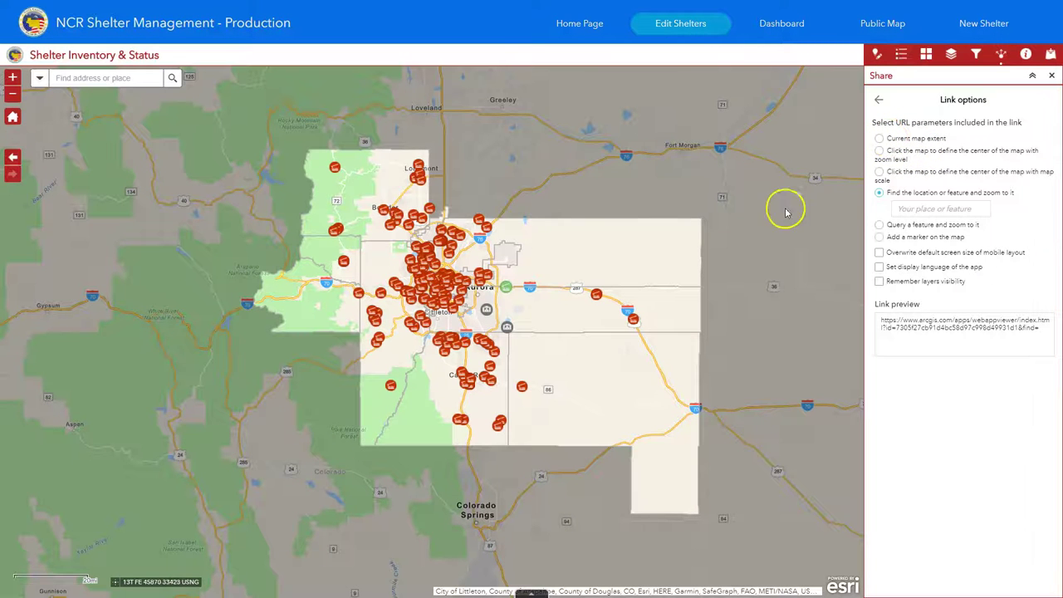
{"action": "scroll", "coordinate": [524, 324], "scroll_direction": "up", "scroll_amount": 2}
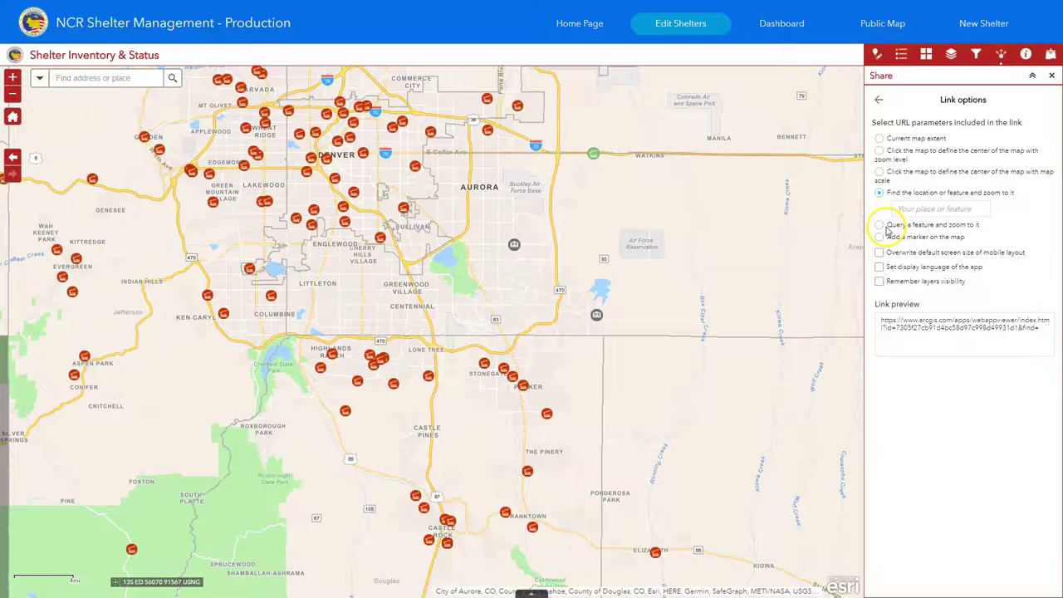
{"action": "left_click", "coordinate": [881, 101]}
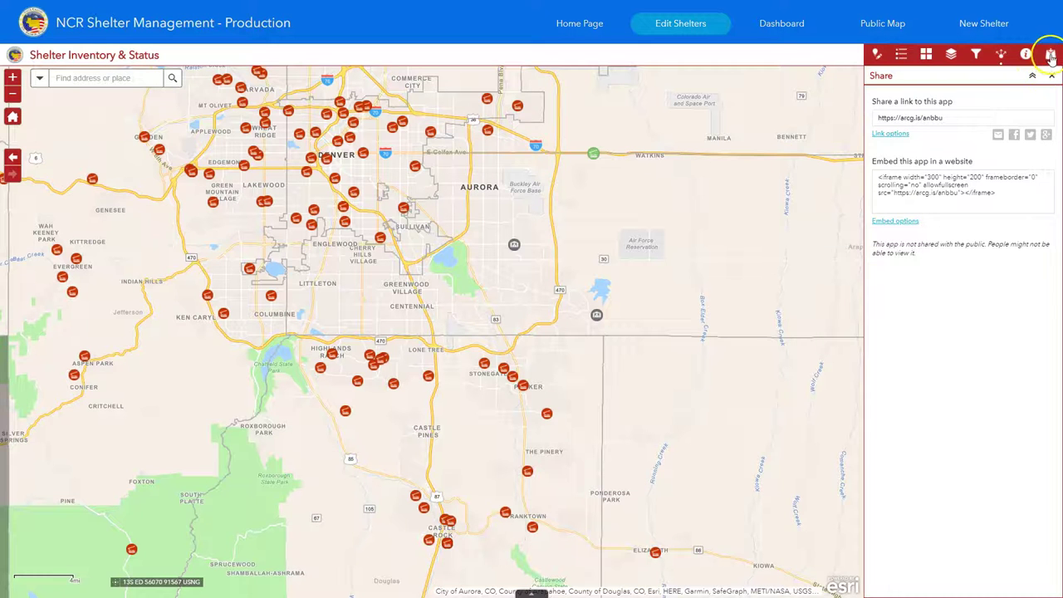
Open the Add Data panel and browse layers from the Core Info Needs source
{"action": "left_click", "coordinate": [1050, 54]}
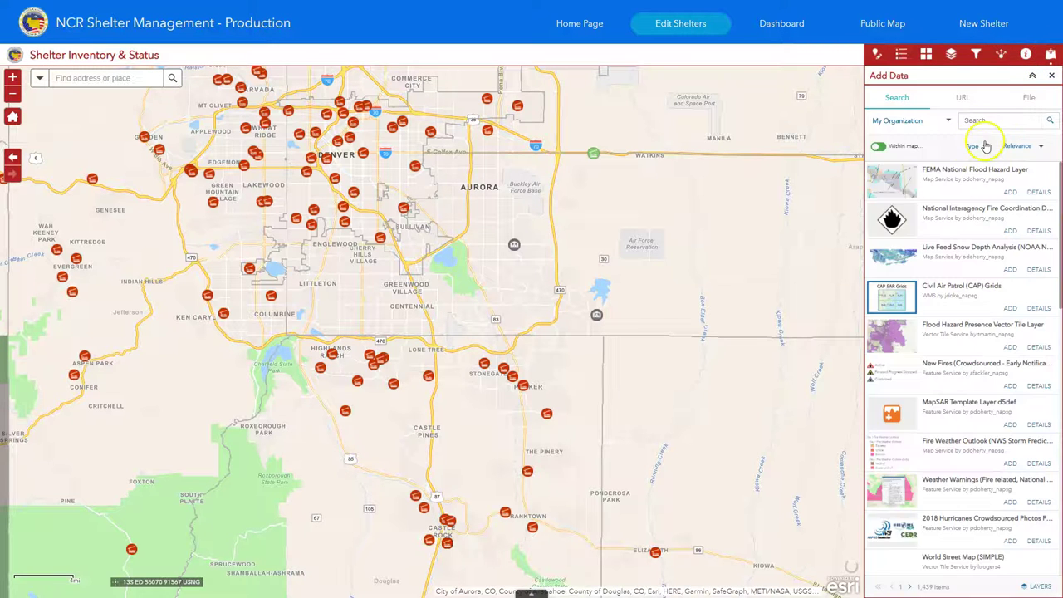
{"action": "left_click_drag", "start_coordinate": [567, 283], "coordinate": [581, 299]}
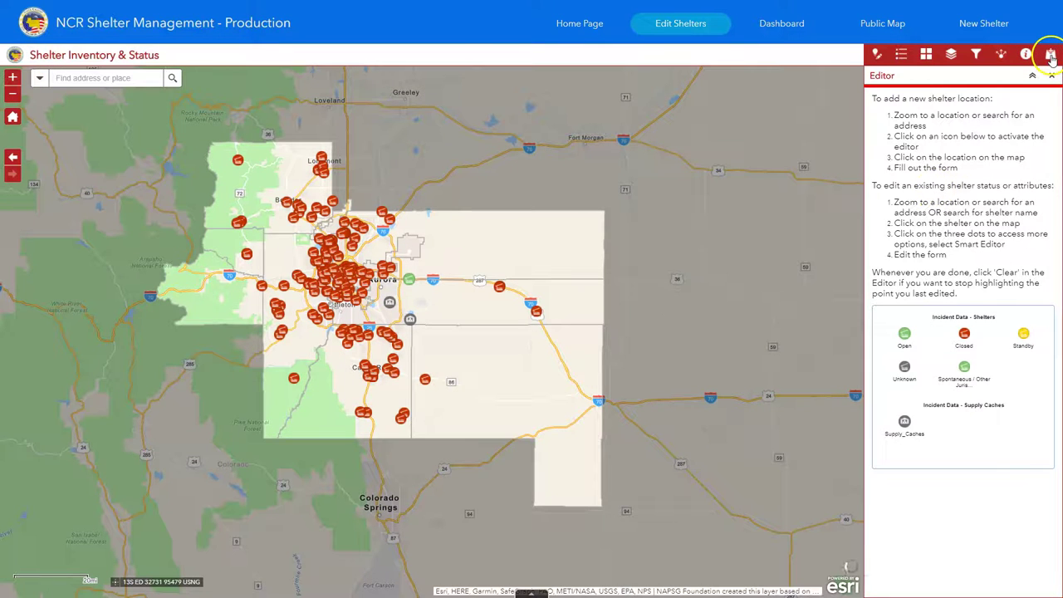
{"action": "left_click", "coordinate": [1050, 55]}
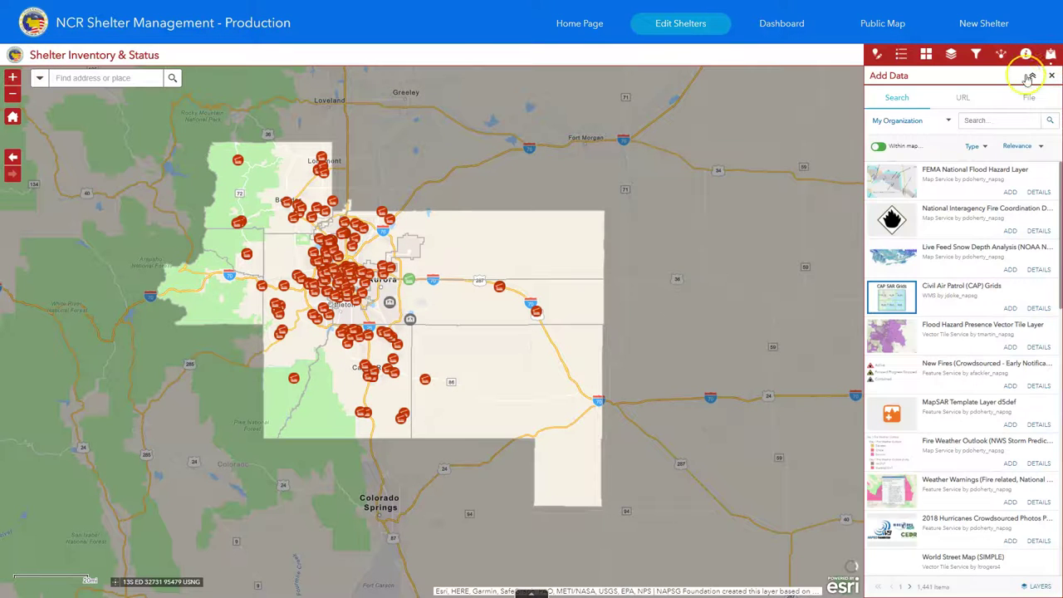
{"action": "left_click", "coordinate": [943, 123]}
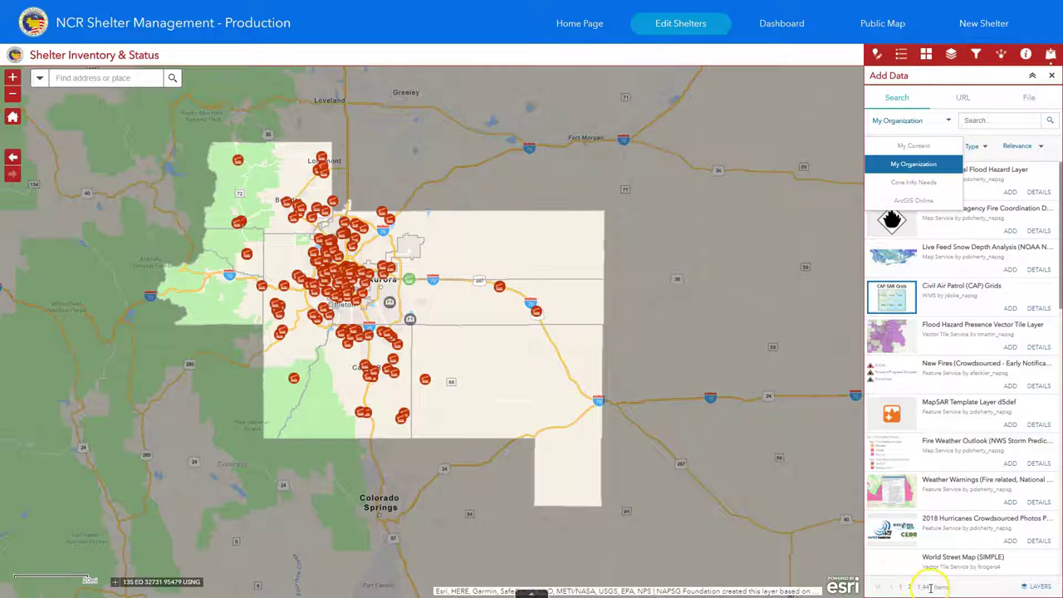
{"action": "left_click", "coordinate": [926, 185]}
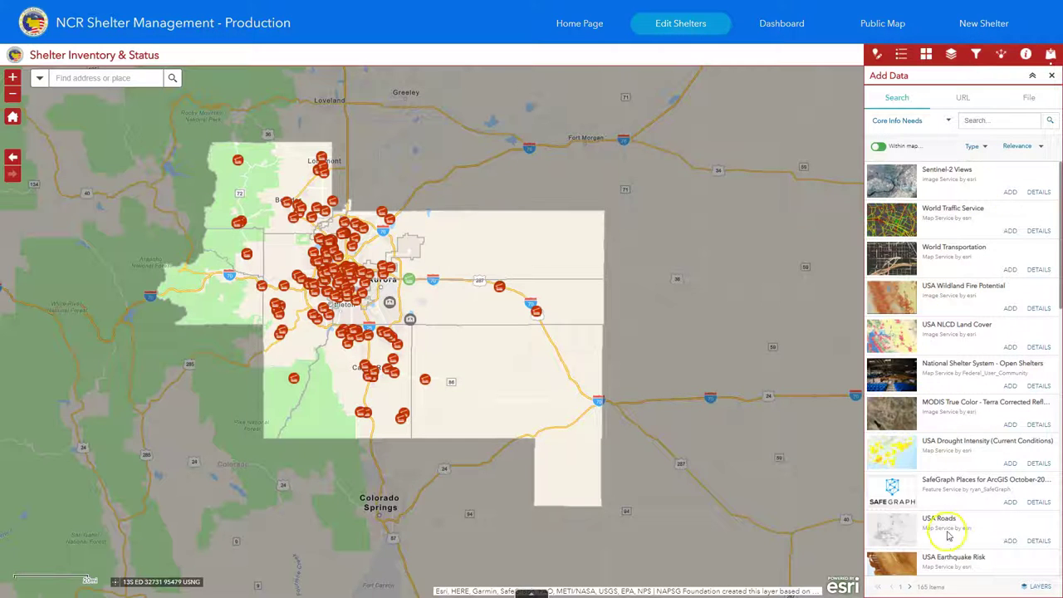
Switch the data source to ArcGIS Online, then to My Content showing the two DamageAssessment layers
{"action": "left_click", "coordinate": [906, 120]}
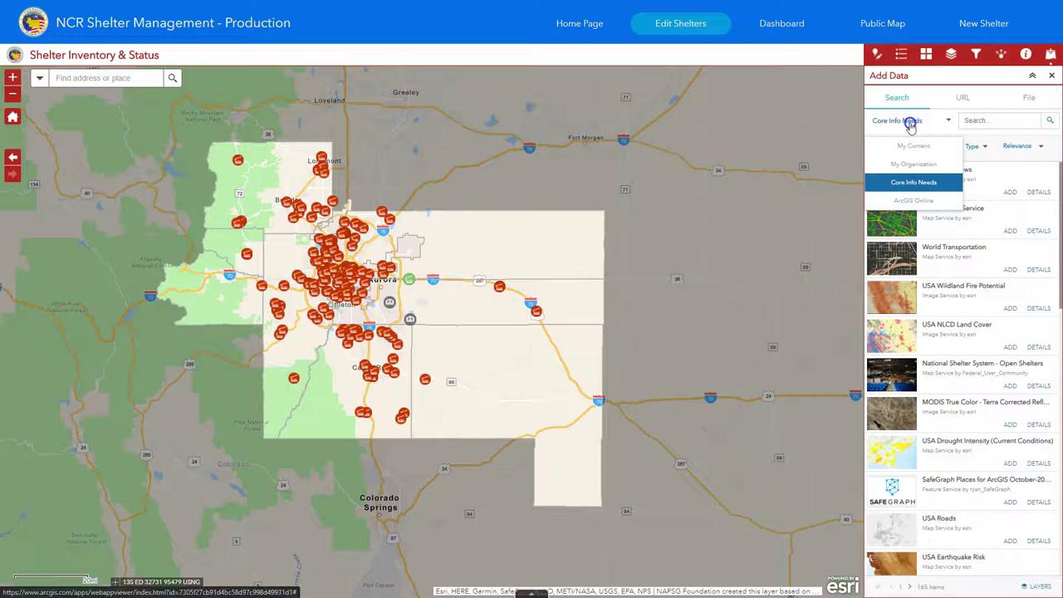
{"action": "left_click", "coordinate": [918, 202]}
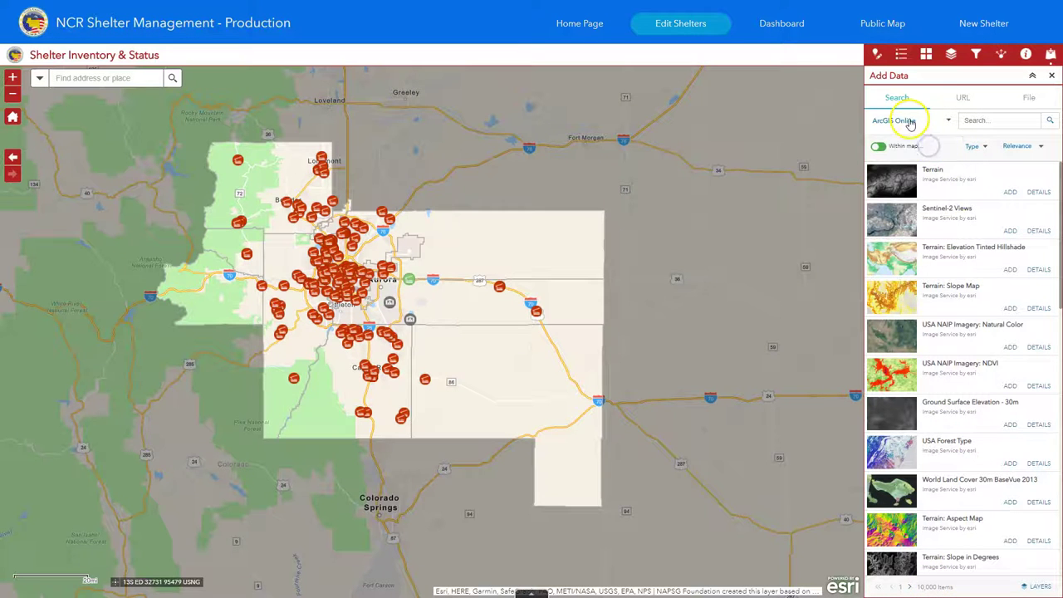
{"action": "left_click", "coordinate": [910, 123]}
{"action": "left_click", "coordinate": [914, 143]}
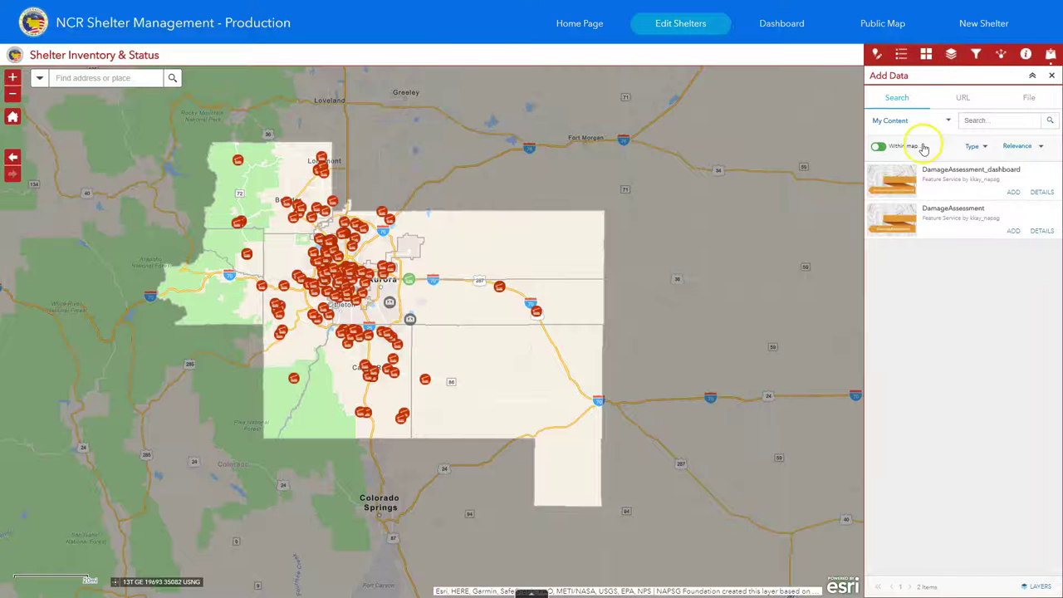
Check the URL and File options in Add Data, then go to the Public Map page
{"action": "left_click", "coordinate": [963, 98]}
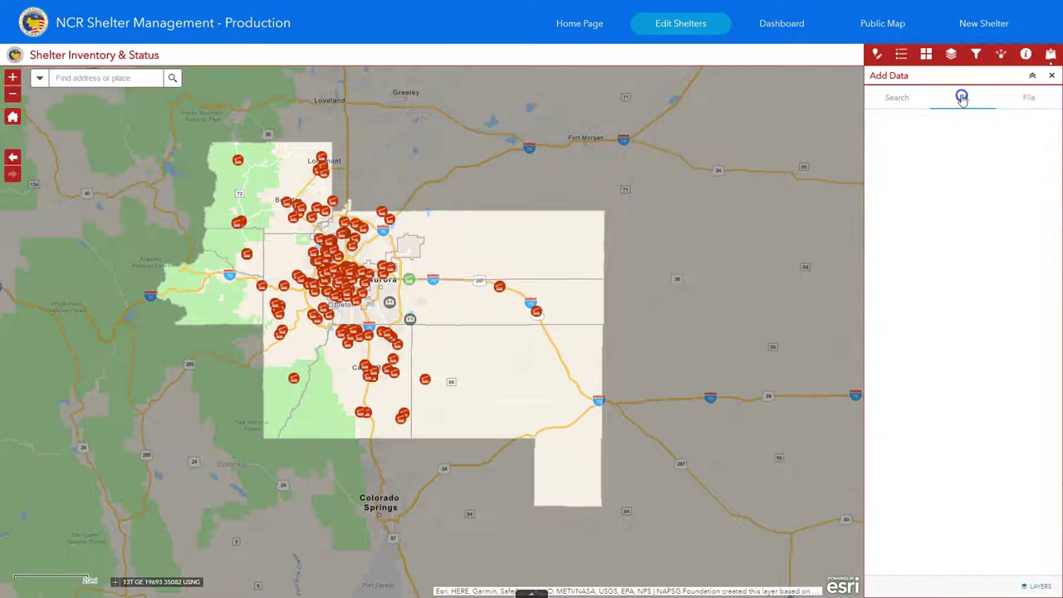
{"action": "left_click", "coordinate": [910, 178]}
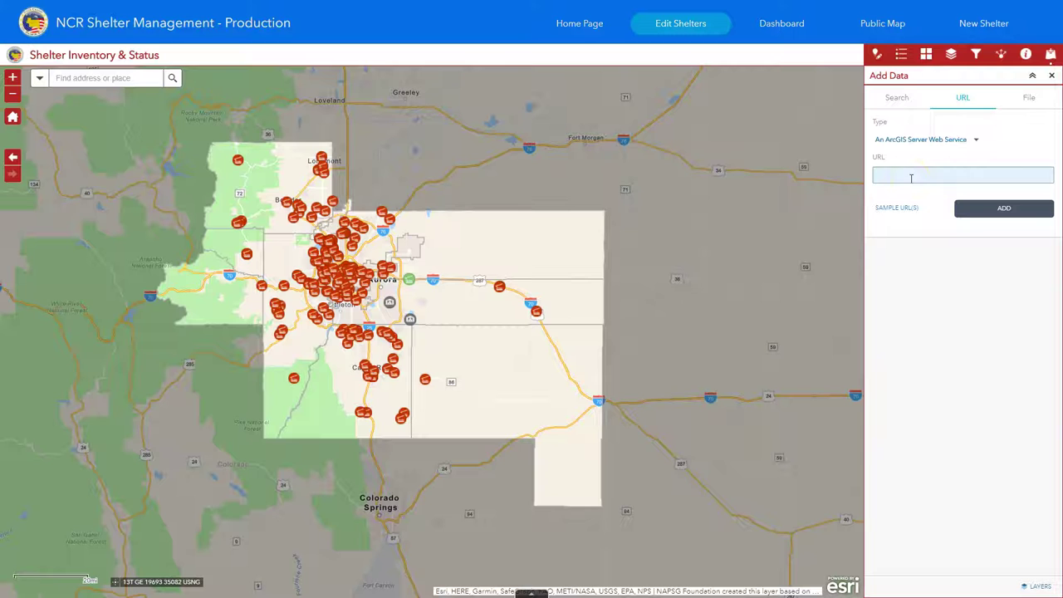
{"action": "left_click", "coordinate": [1026, 106]}
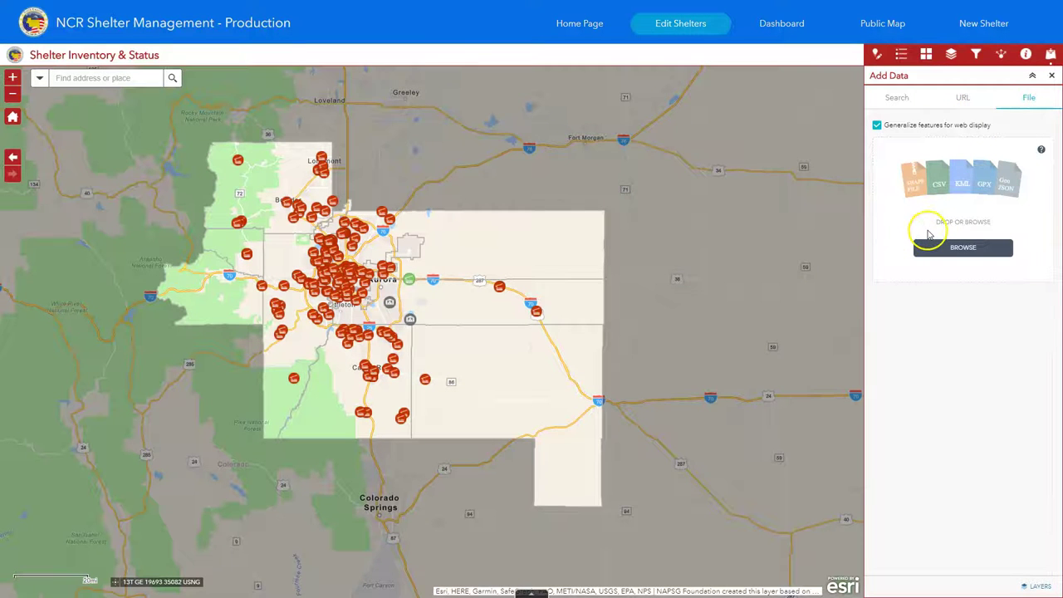
{"action": "left_click", "coordinate": [895, 24]}
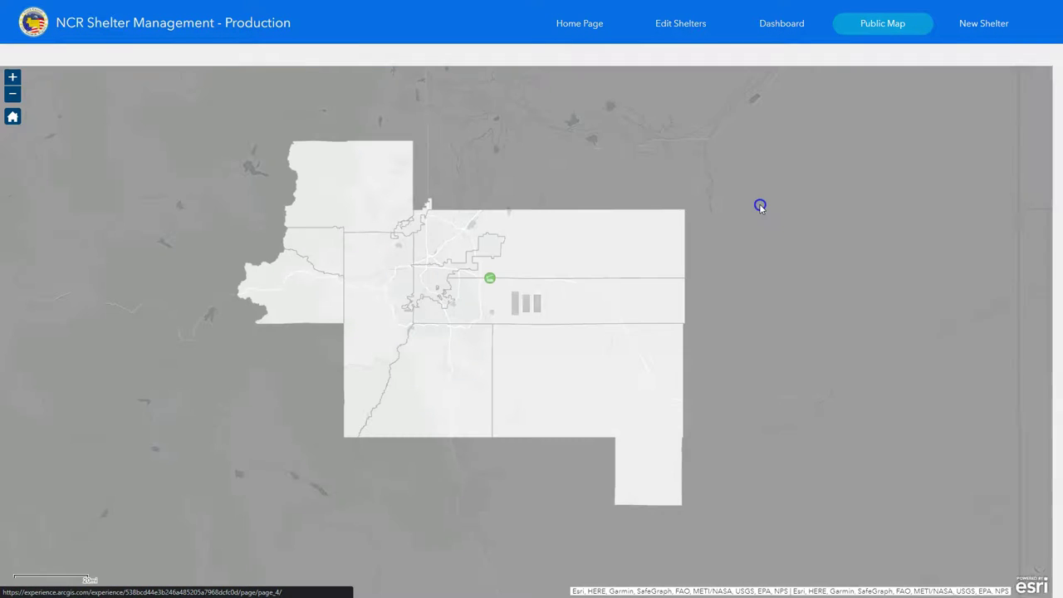
Review the public map's shared-link options, then move to the Shelter Dashboard showing 156 shelters
{"action": "left_click", "coordinate": [1015, 56]}
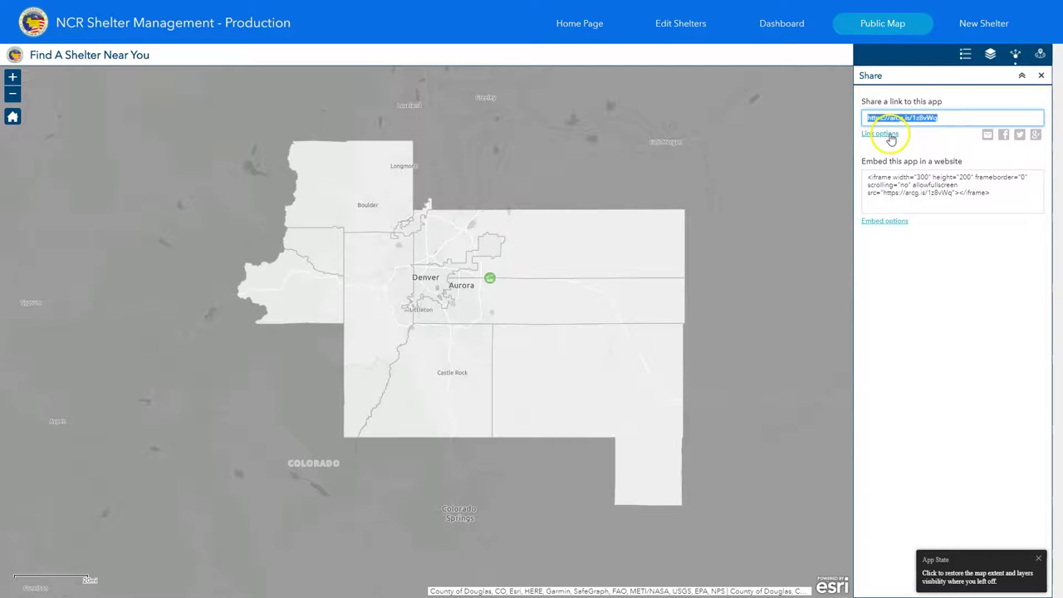
{"action": "left_click", "coordinate": [888, 136]}
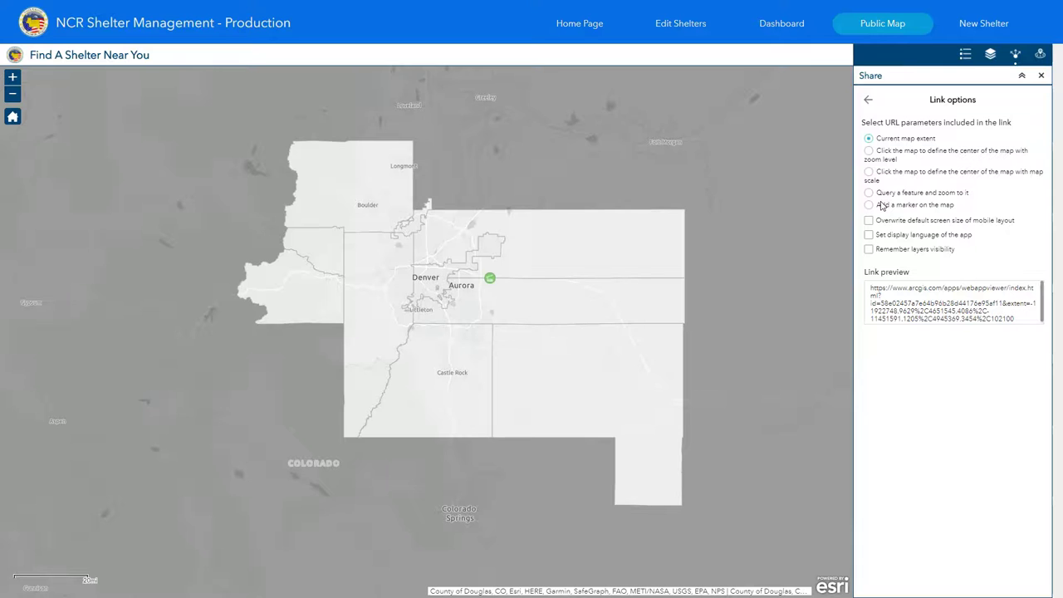
{"action": "left_click", "coordinate": [789, 25]}
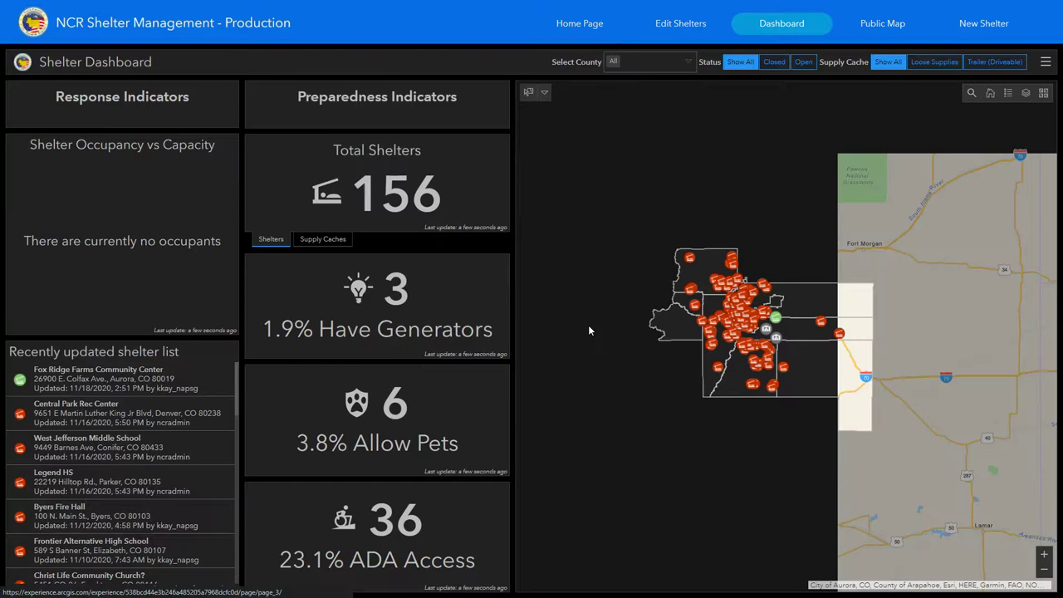
Filter the dashboard to Adams and Arapahoe counties, then reset the county filter to All
{"action": "left_click", "coordinate": [690, 63]}
{"action": "left_click", "coordinate": [621, 98]}
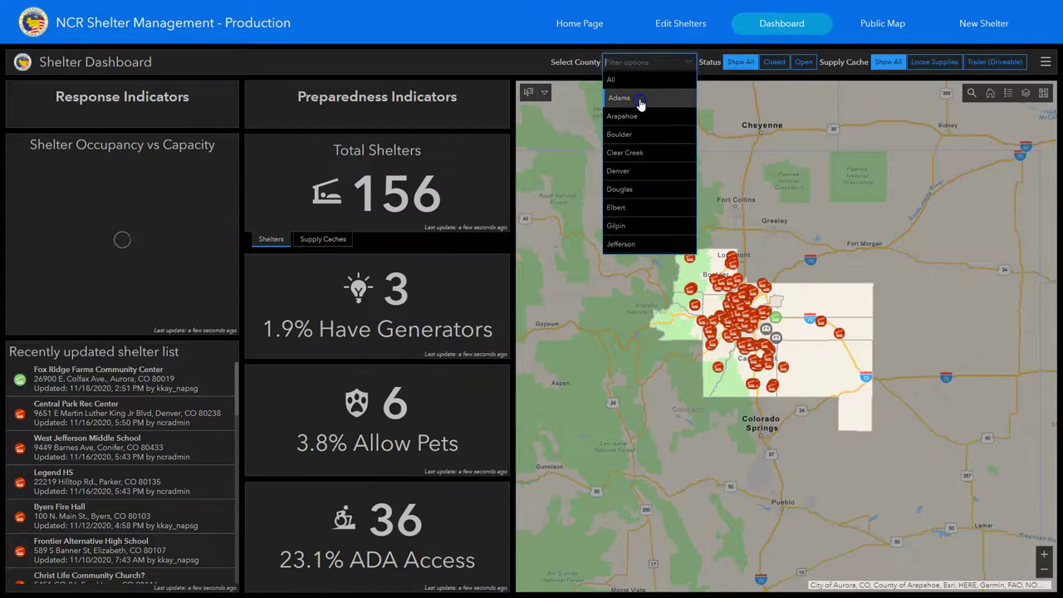
{"action": "left_click", "coordinate": [628, 117]}
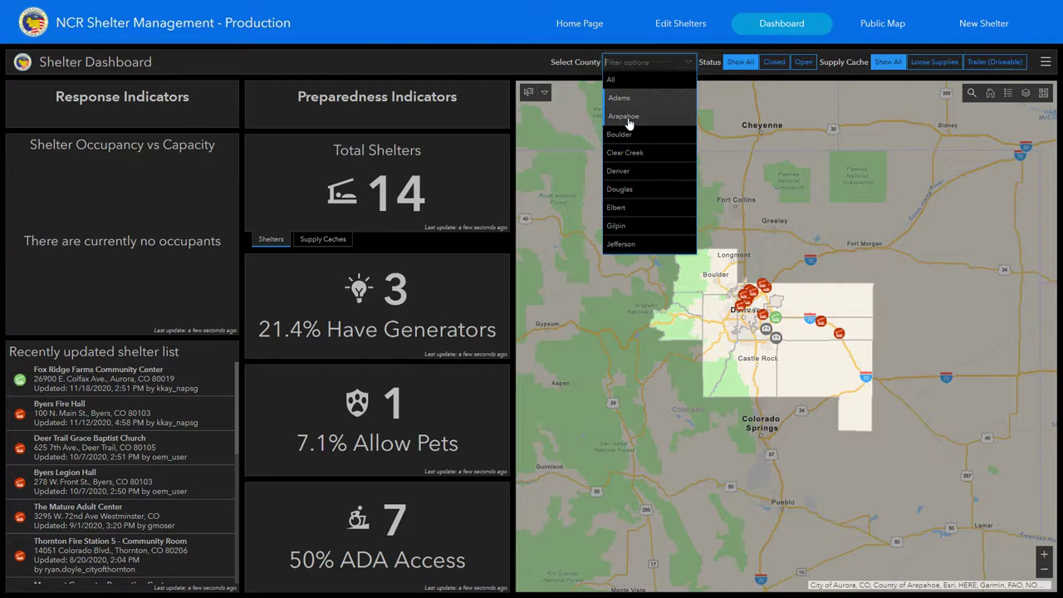
{"action": "left_click", "coordinate": [629, 116]}
{"action": "left_click", "coordinate": [612, 79]}
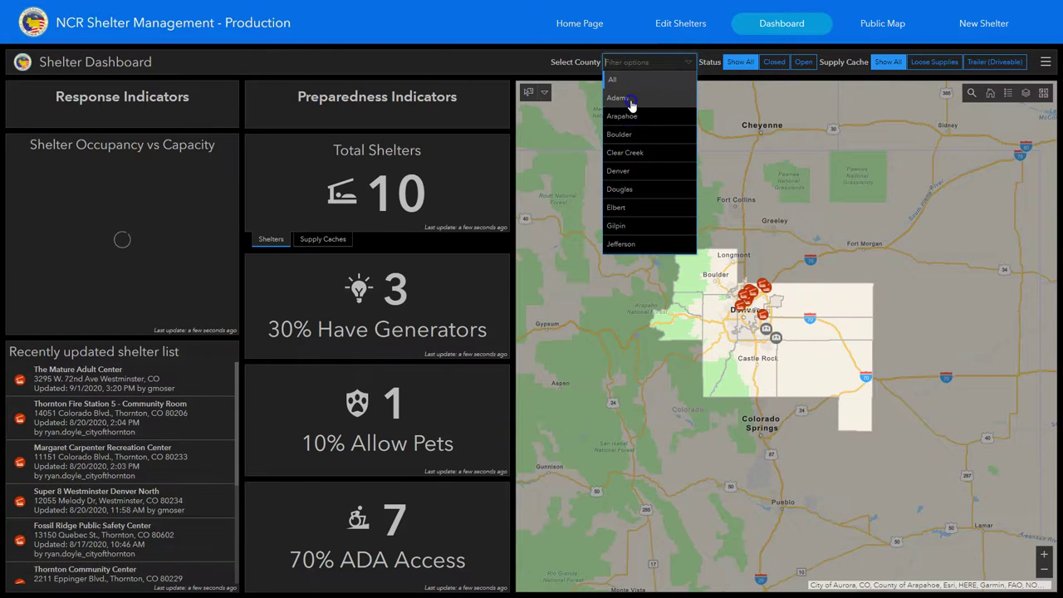
{"action": "left_click", "coordinate": [690, 64]}
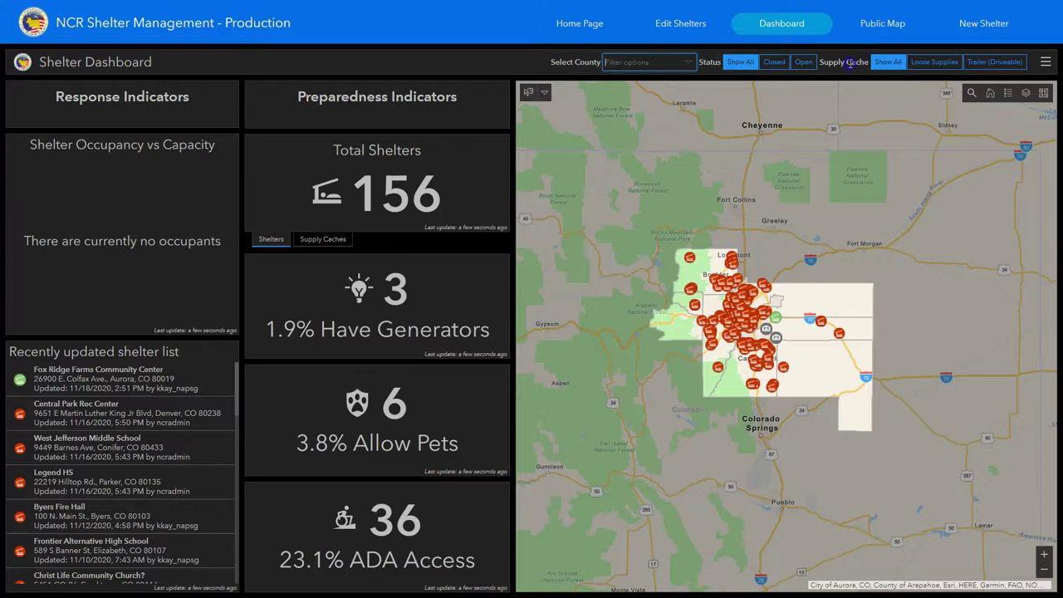
Show only Closed, then only Open shelters by status, and return to the Home Page
{"action": "left_click", "coordinate": [870, 91]}
{"action": "left_click", "coordinate": [774, 63]}
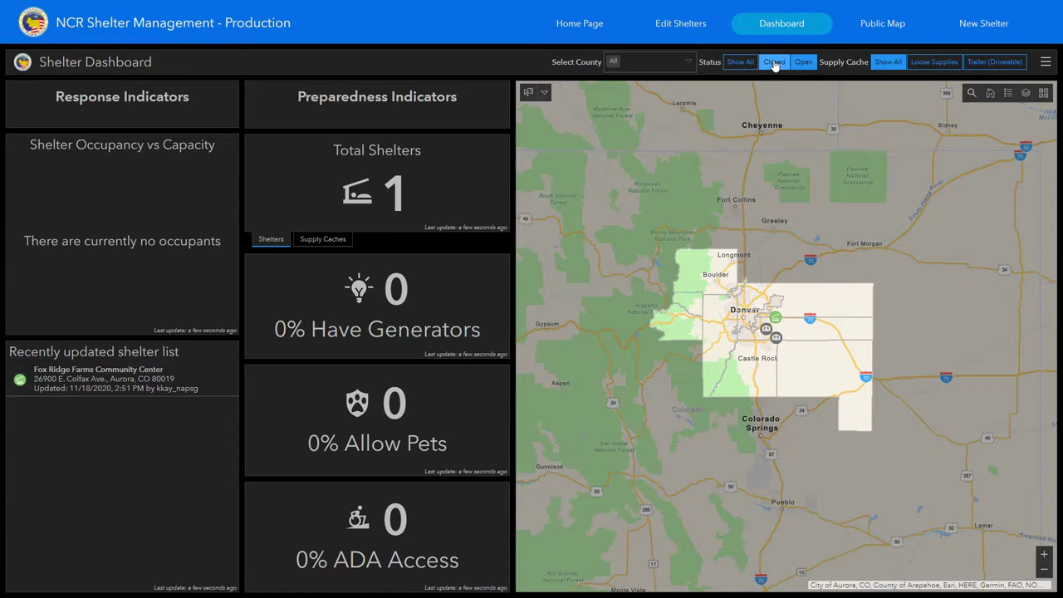
{"action": "left_click", "coordinate": [805, 63]}
{"action": "left_click", "coordinate": [579, 23]}
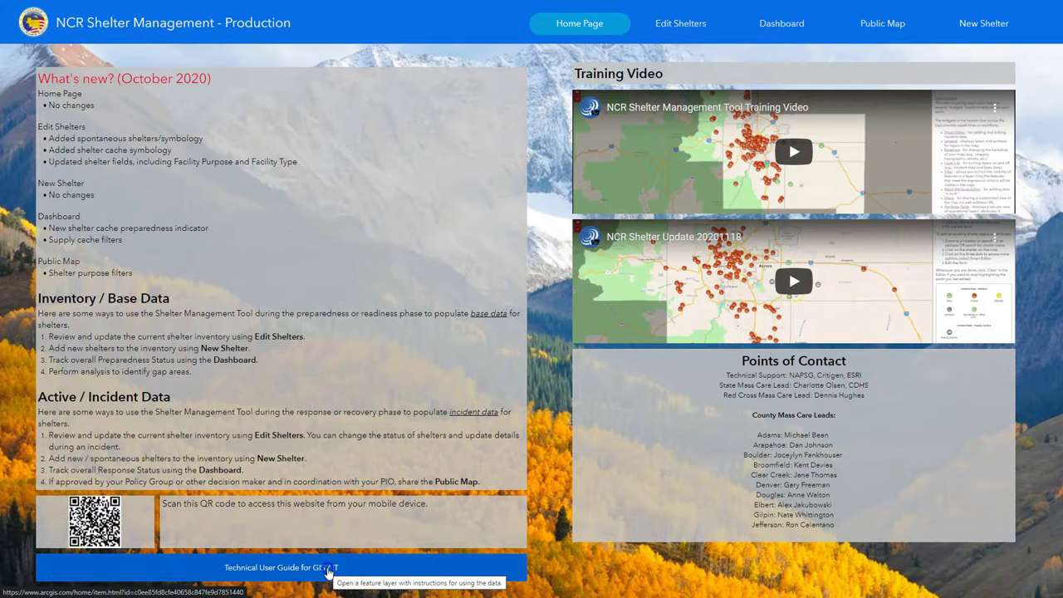
{"action": "left_click", "coordinate": [328, 573]}
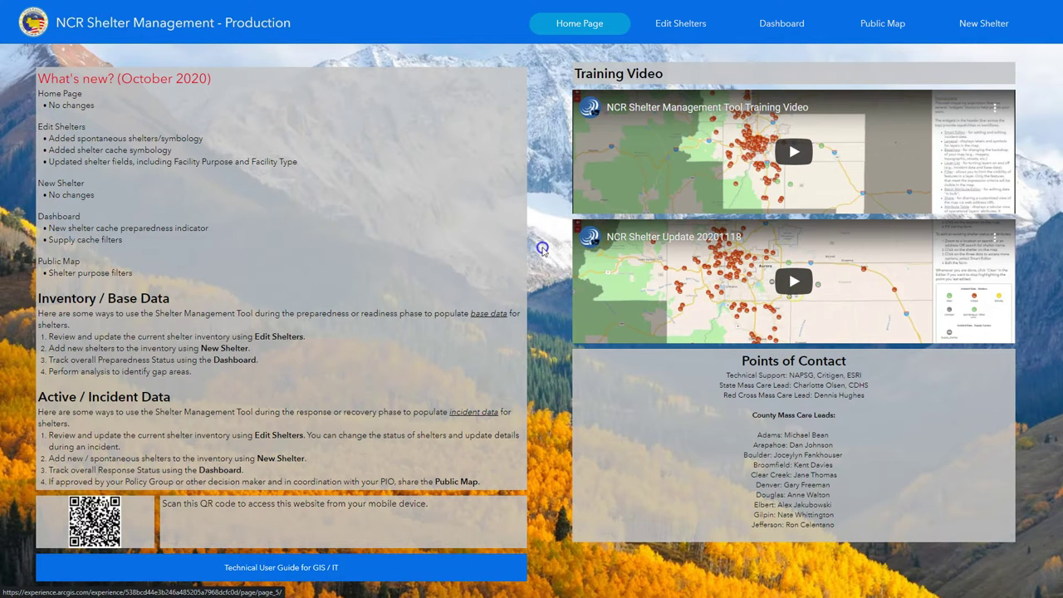